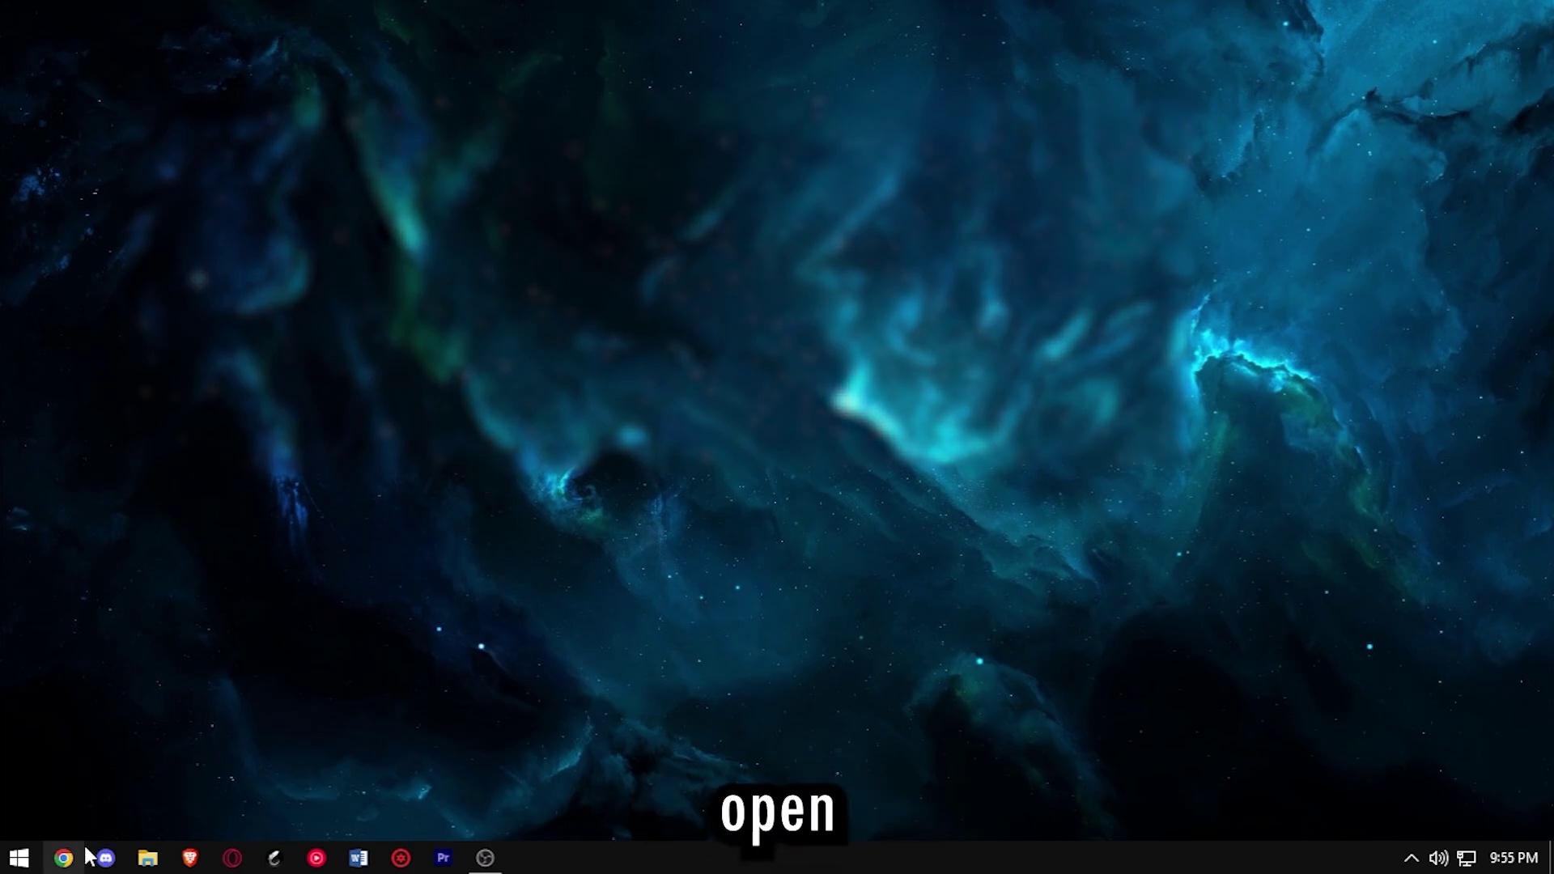
# Go to hone.gg in Chrome and start downloading the Hone installer, dismissing the save prompt.
pyautogui.press('super+1')
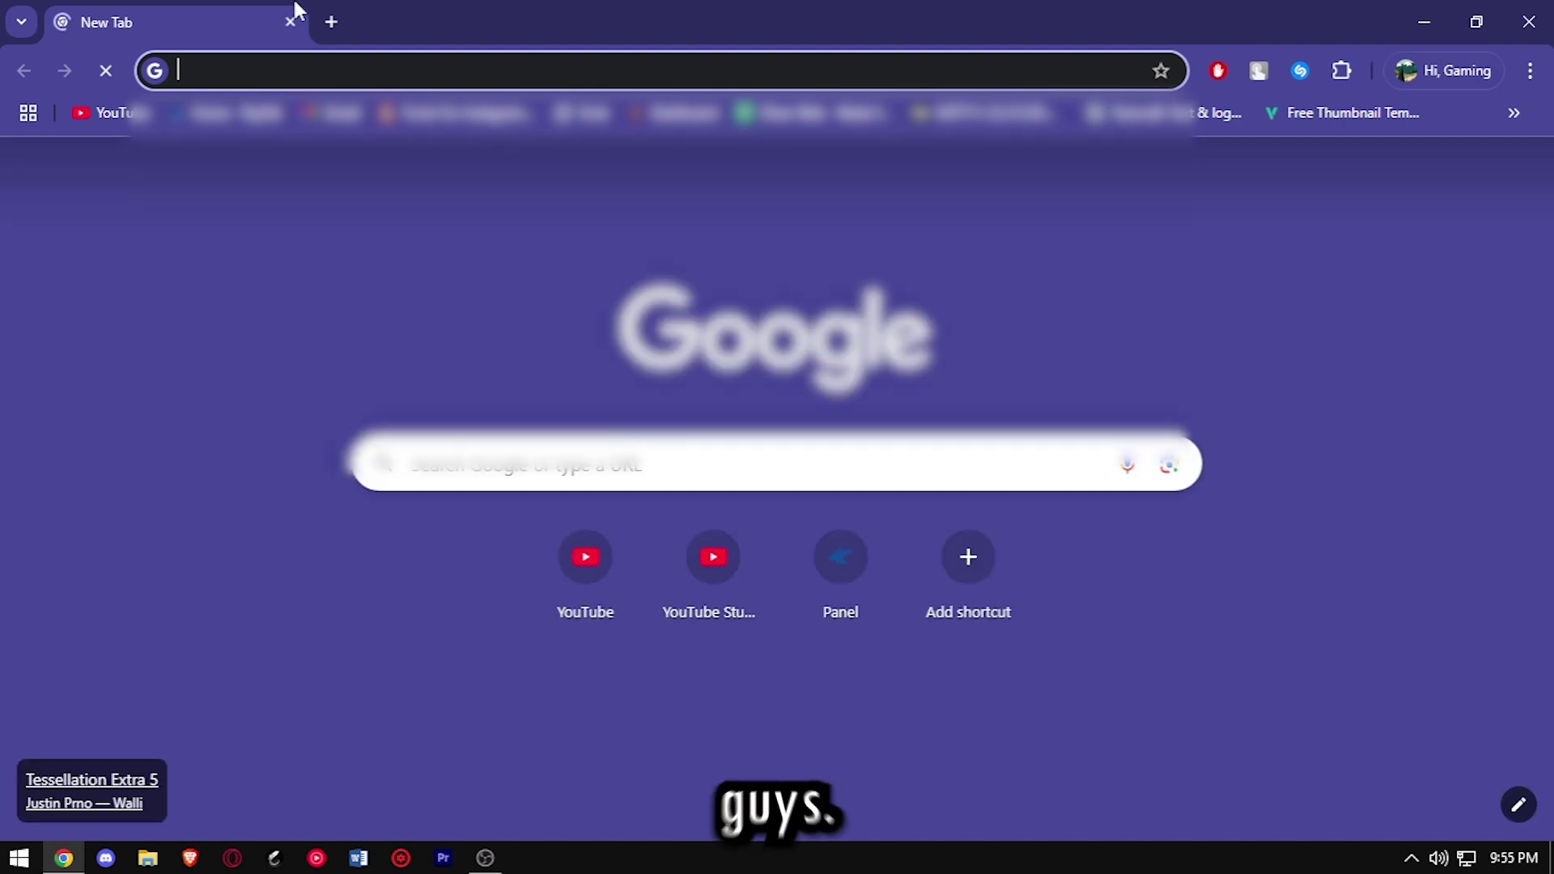
pyautogui.write('Hone.')
pyautogui.press('BackSpace')
pyautogui.press('BackSpace')
pyautogui.write('.gg')
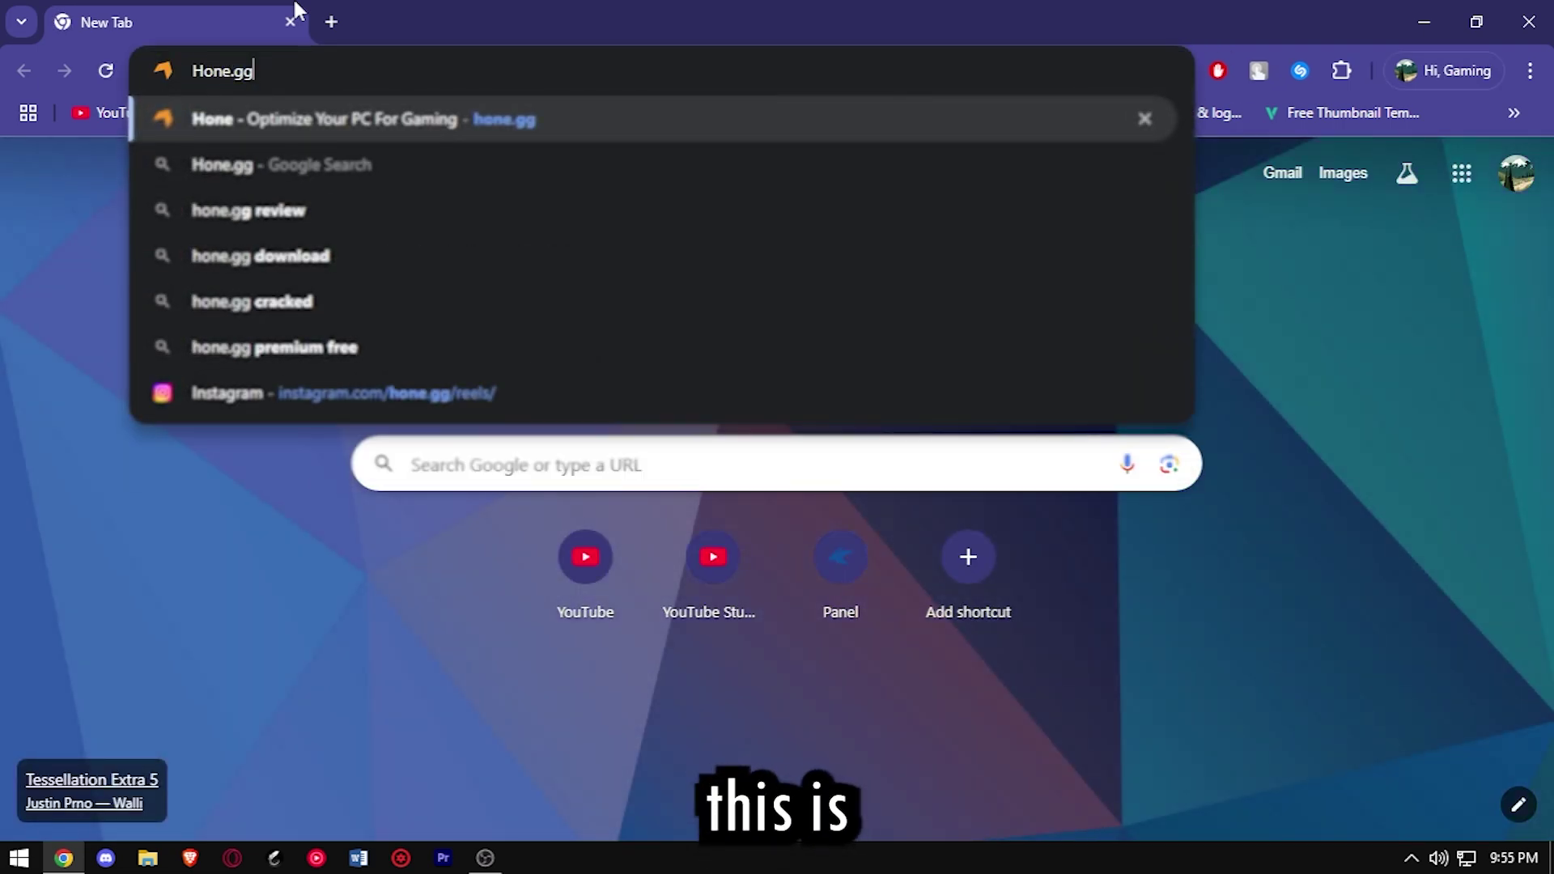
pyautogui.press('Return')
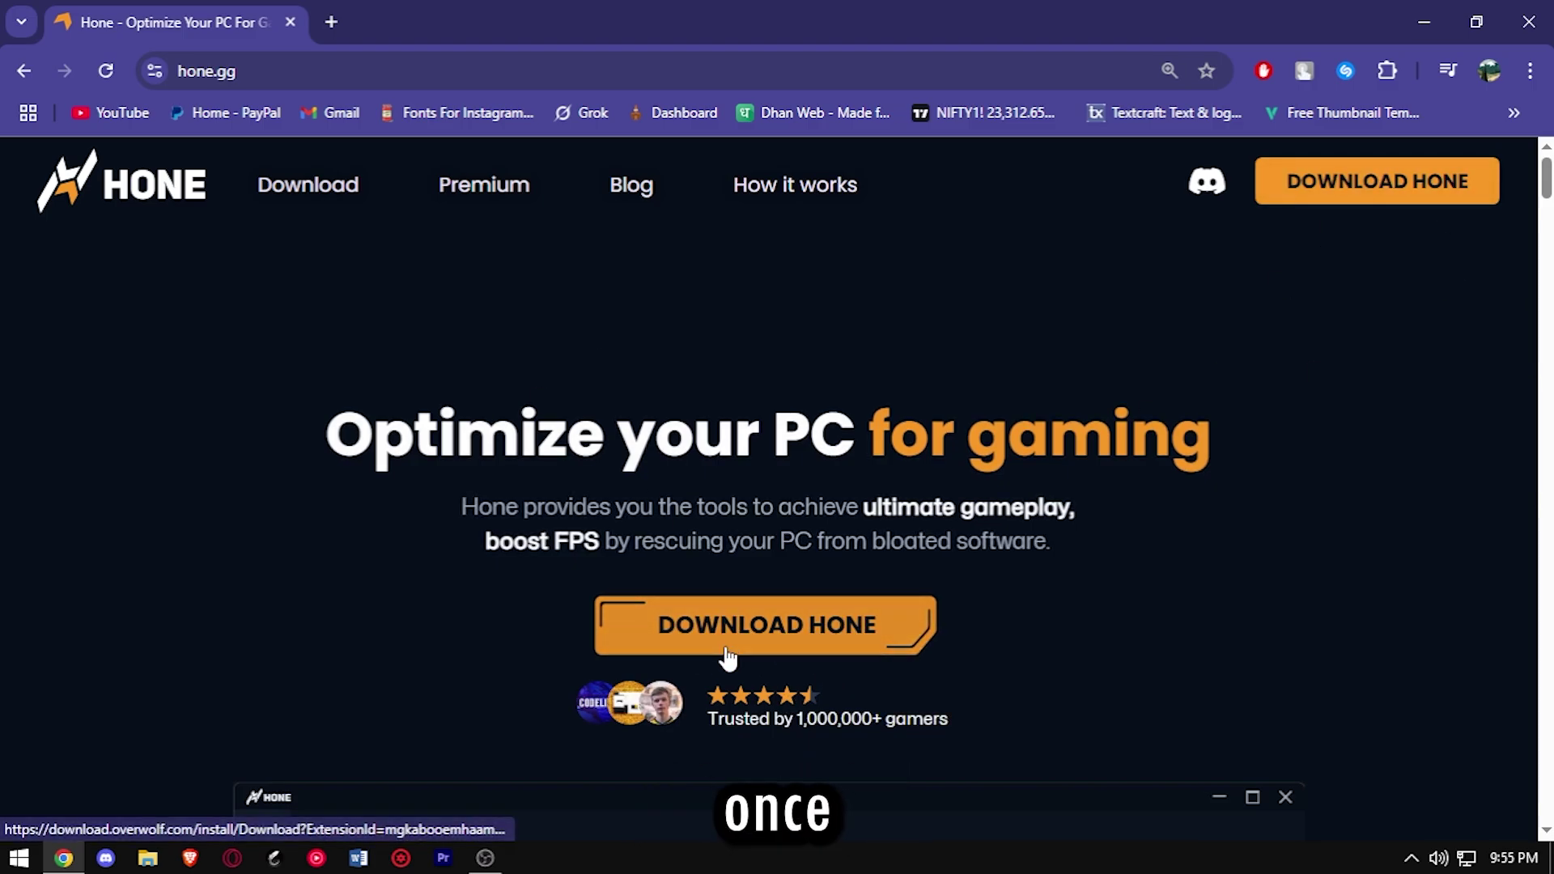
pyautogui.click(820, 613)
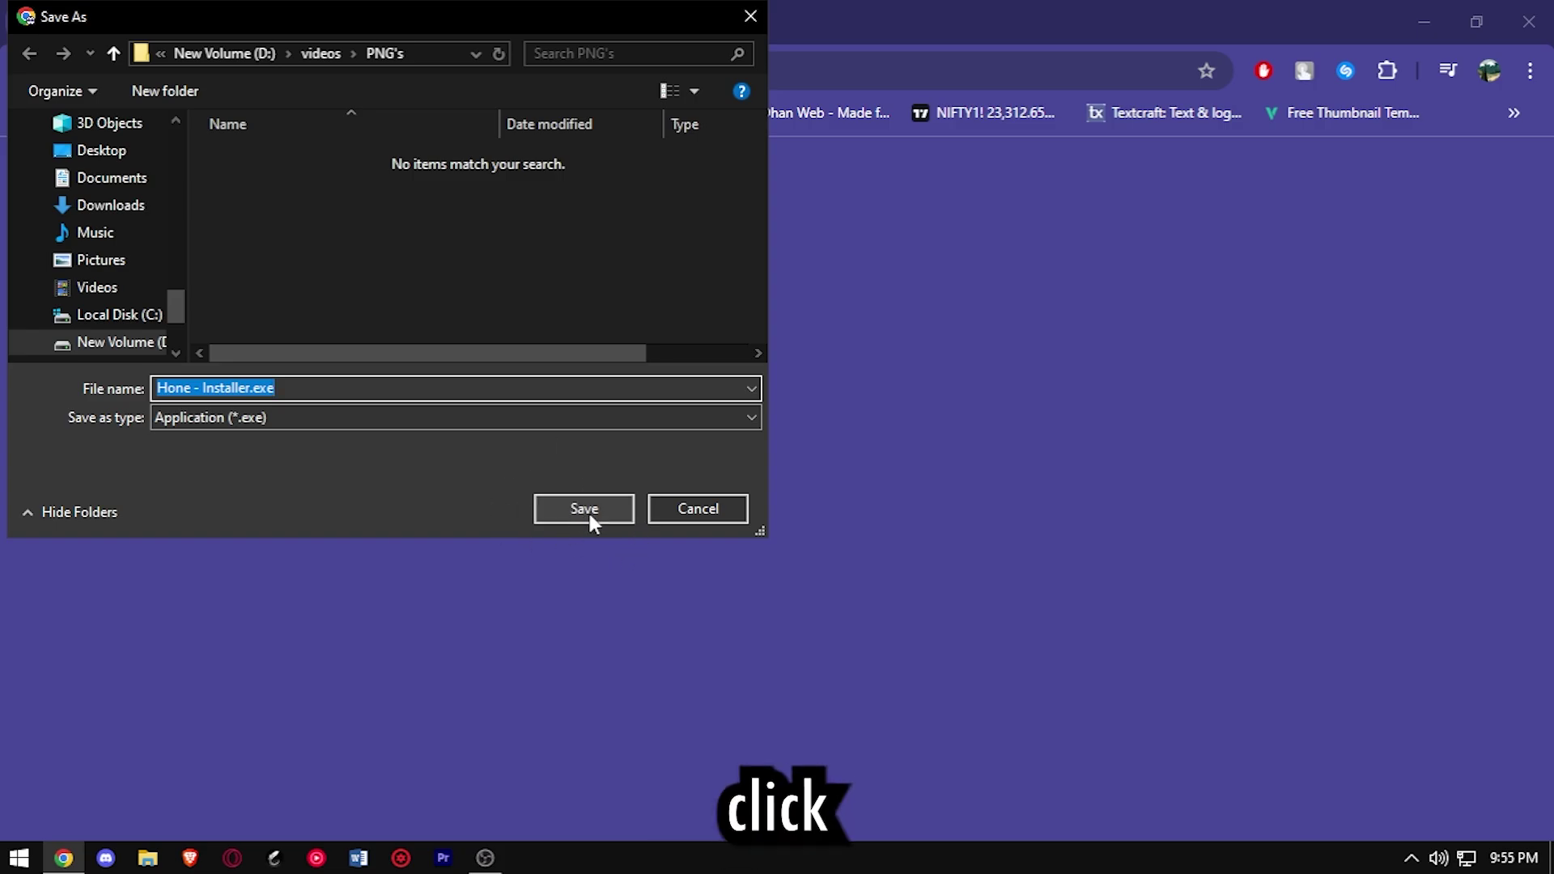
pyautogui.click(719, 505)
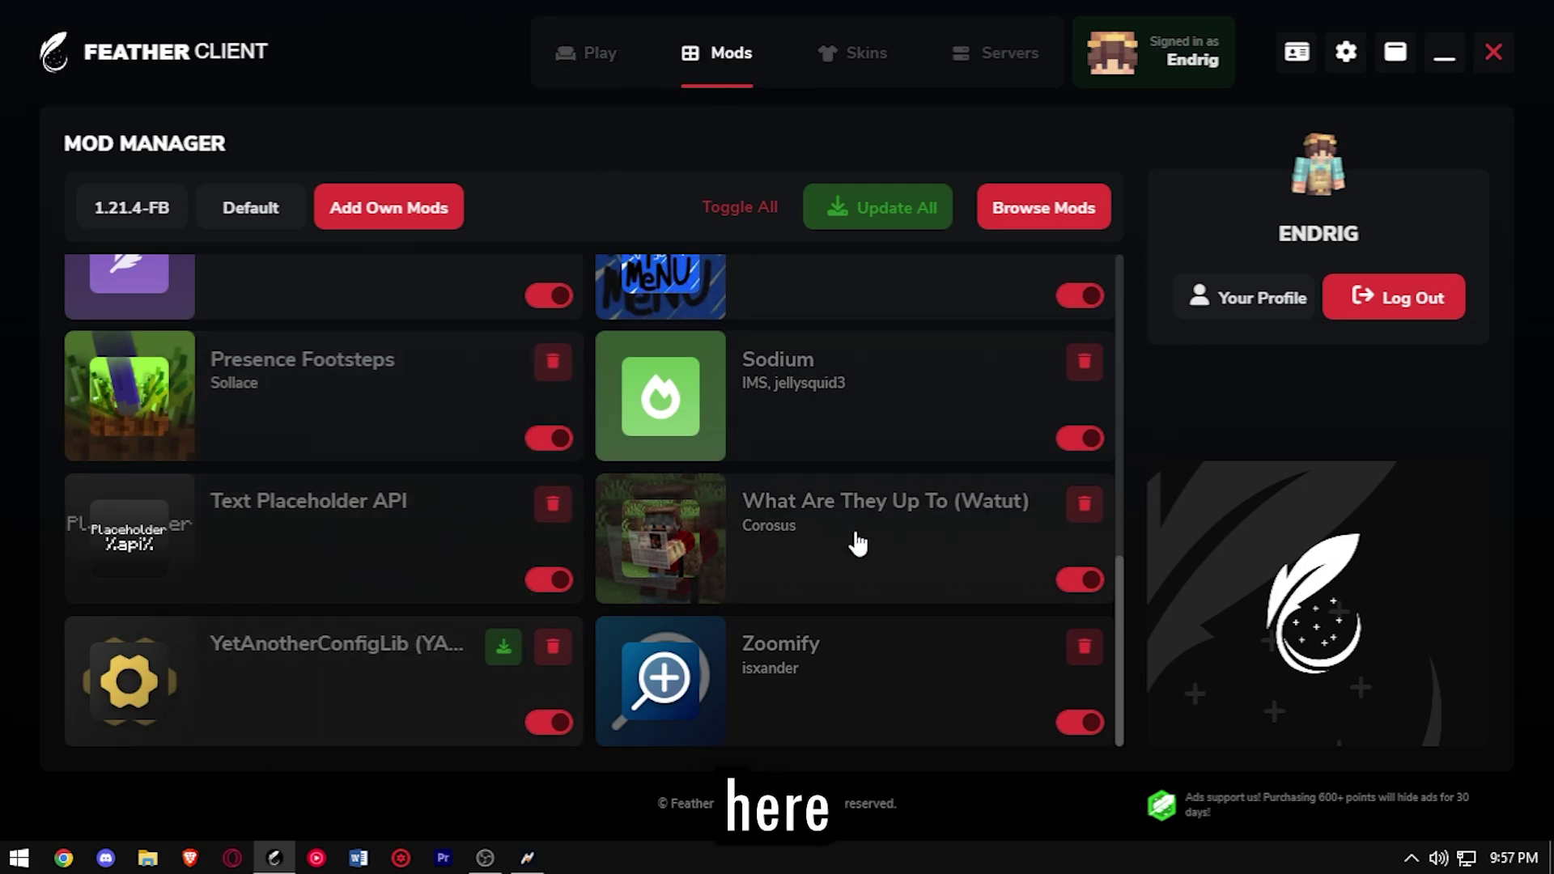
# Browse the installed mods, checking Sodium's details, then return to Feather with Minecraft 1.21.4 running.
pyautogui.scroll(2, 833, 545)
pyautogui.click(834, 545)
pyautogui.click(423, 423)
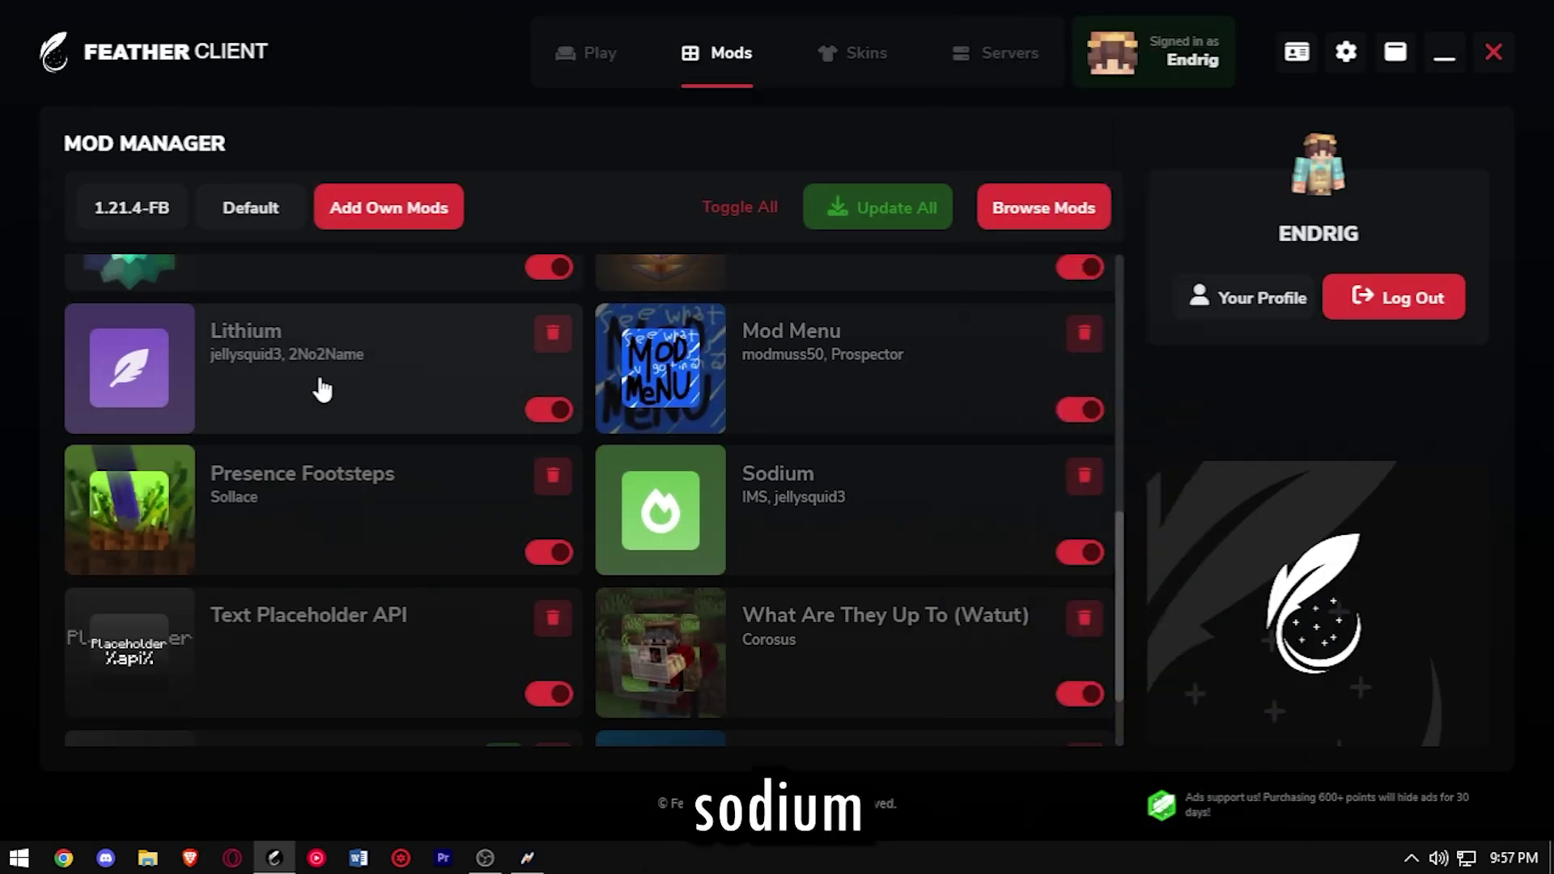
pyautogui.scroll(4, 319, 389)
pyautogui.scroll(3, 312, 579)
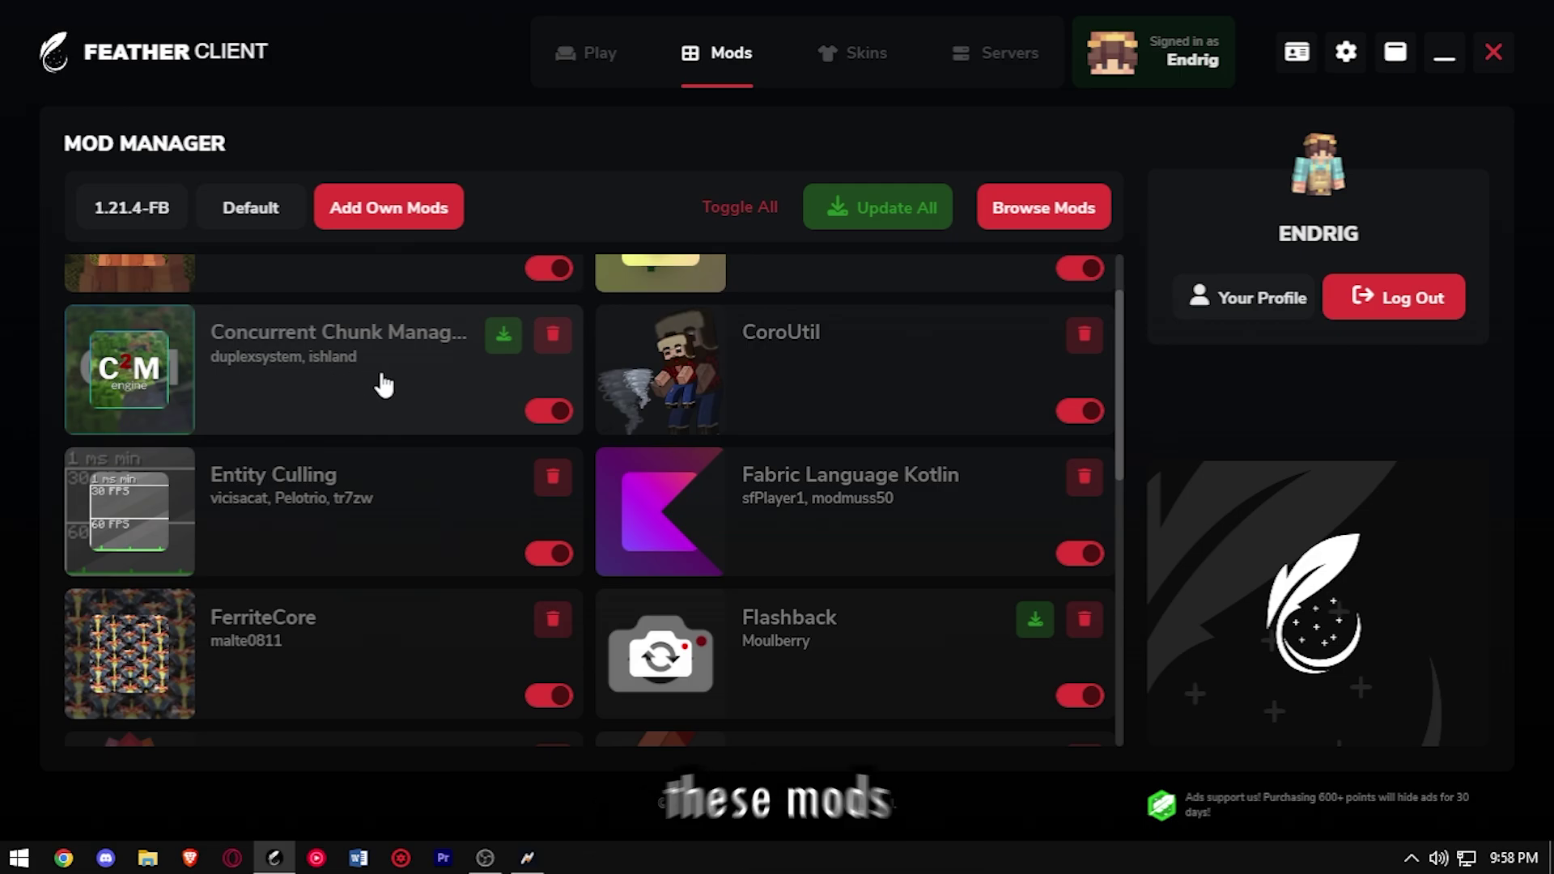
pyautogui.scroll(1, 384, 384)
pyautogui.scroll(-1, 364, 595)
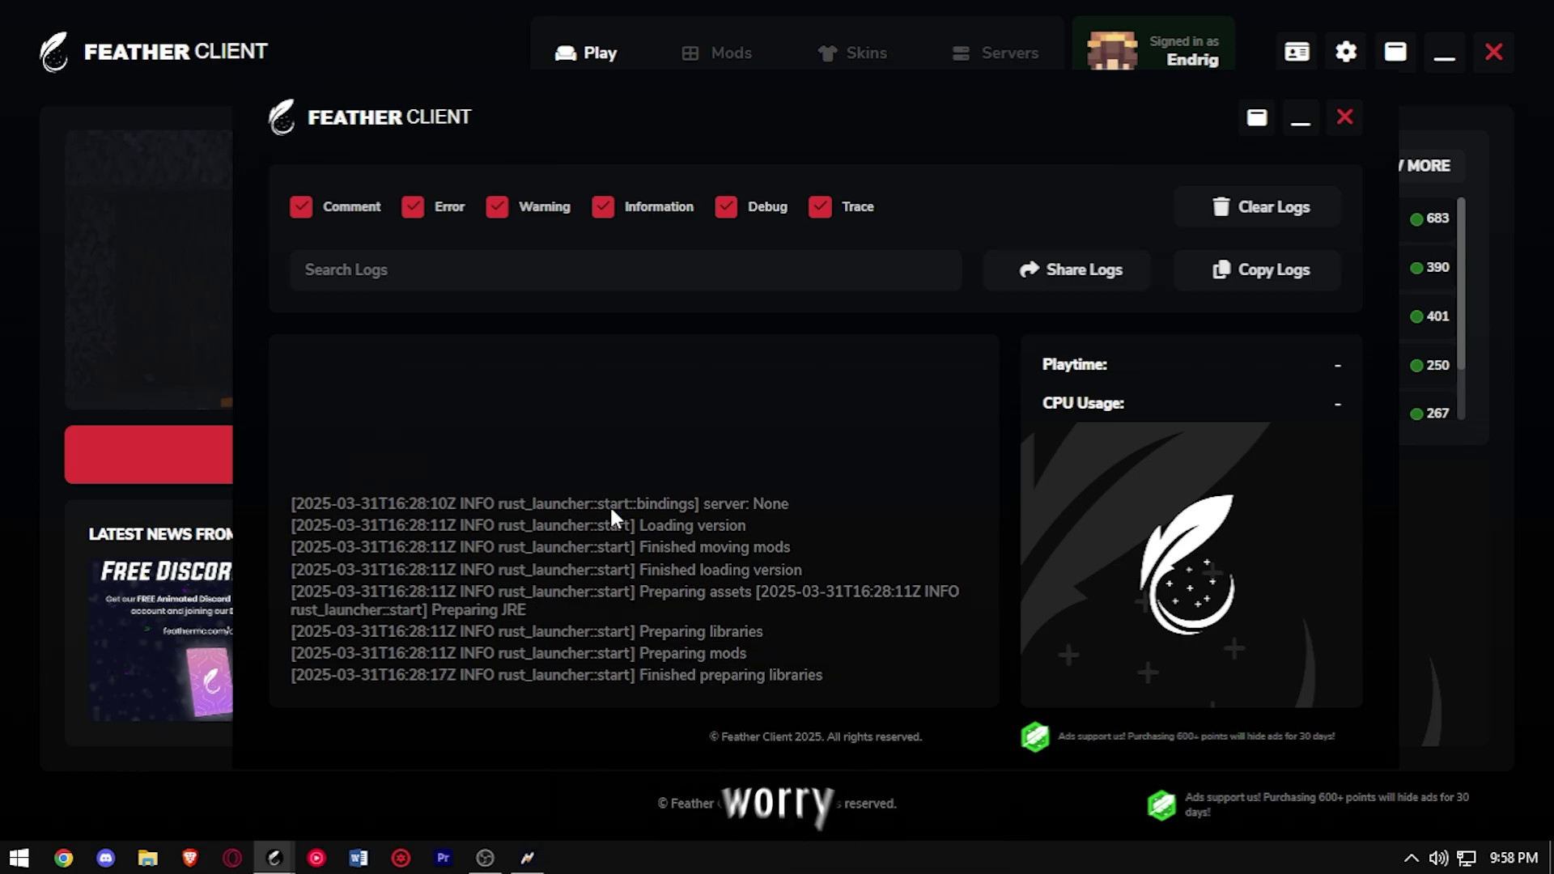
pyautogui.click(1345, 117)
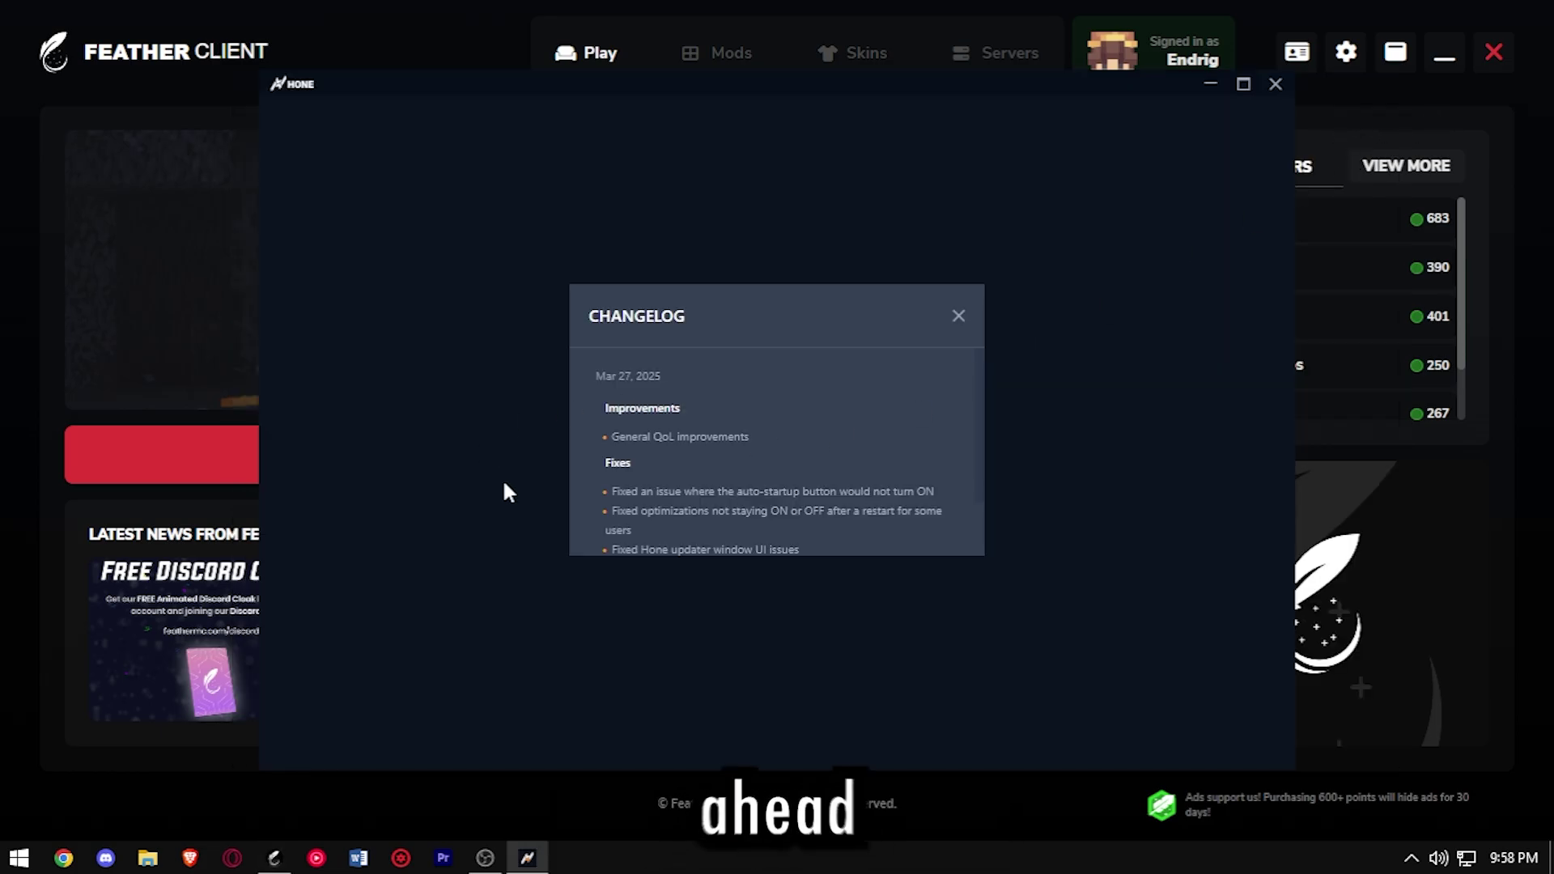
pyautogui.click(102, 388)
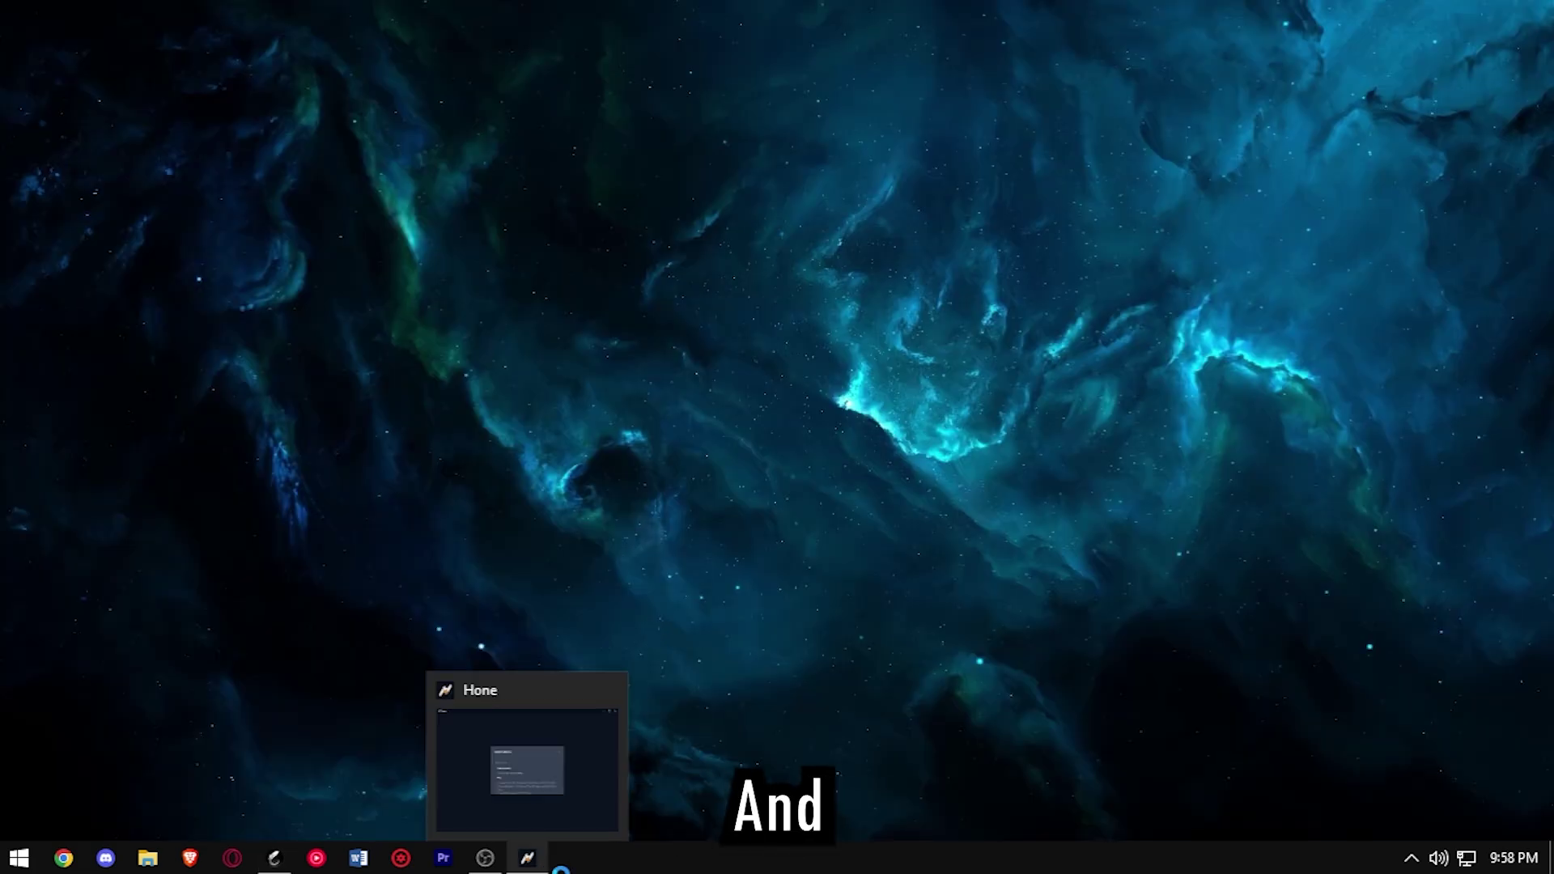
# Dismiss Hone's changelog and apply all five recommended optimizations from the Dashboard.
pyautogui.click(527, 858)
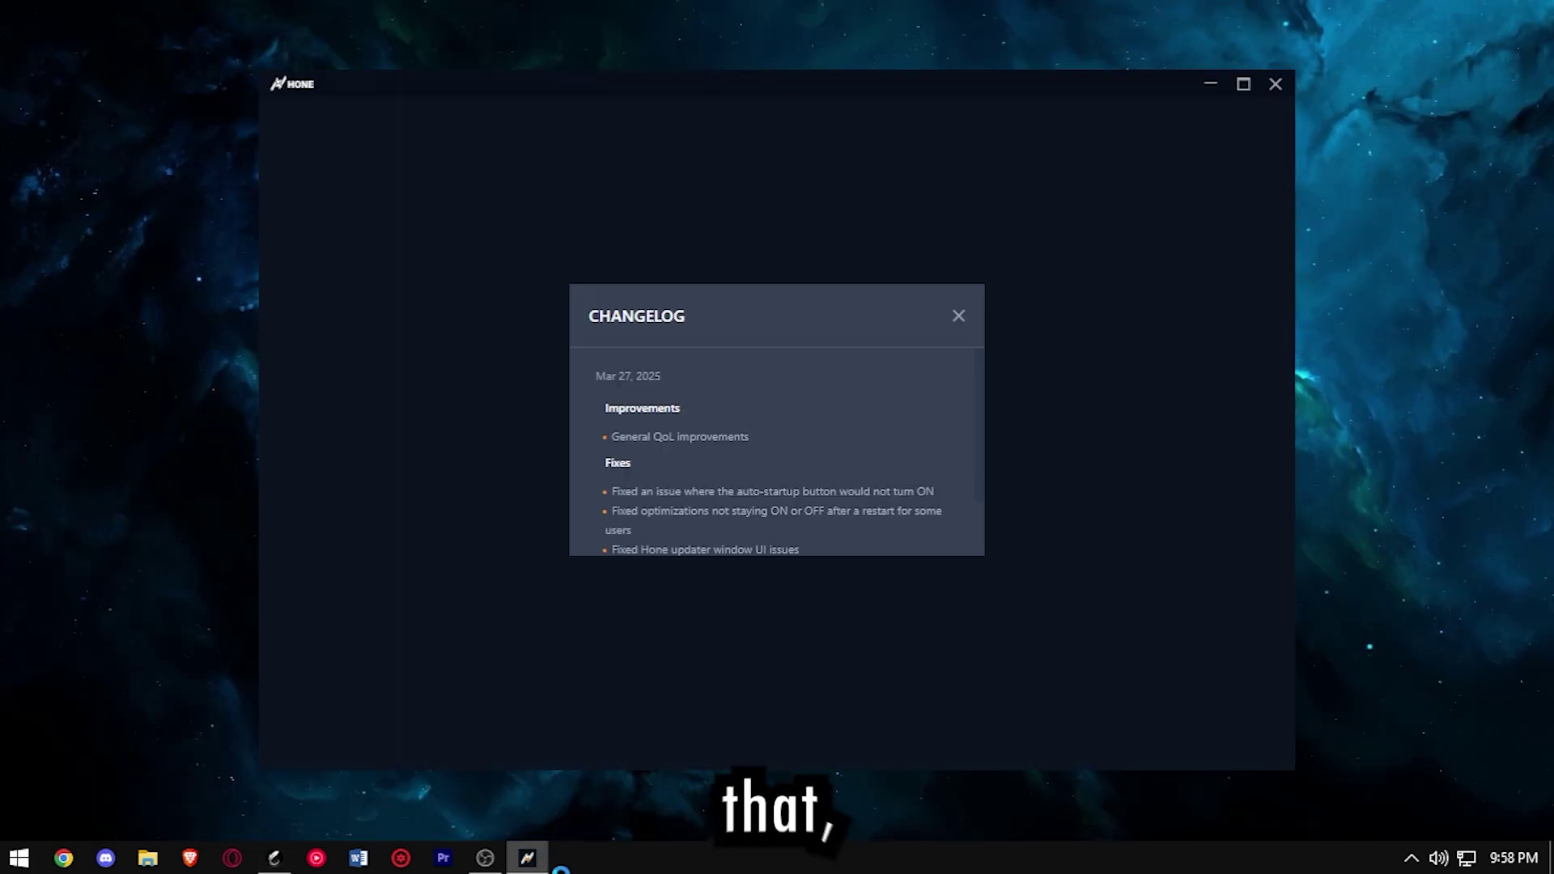
pyautogui.click(958, 316)
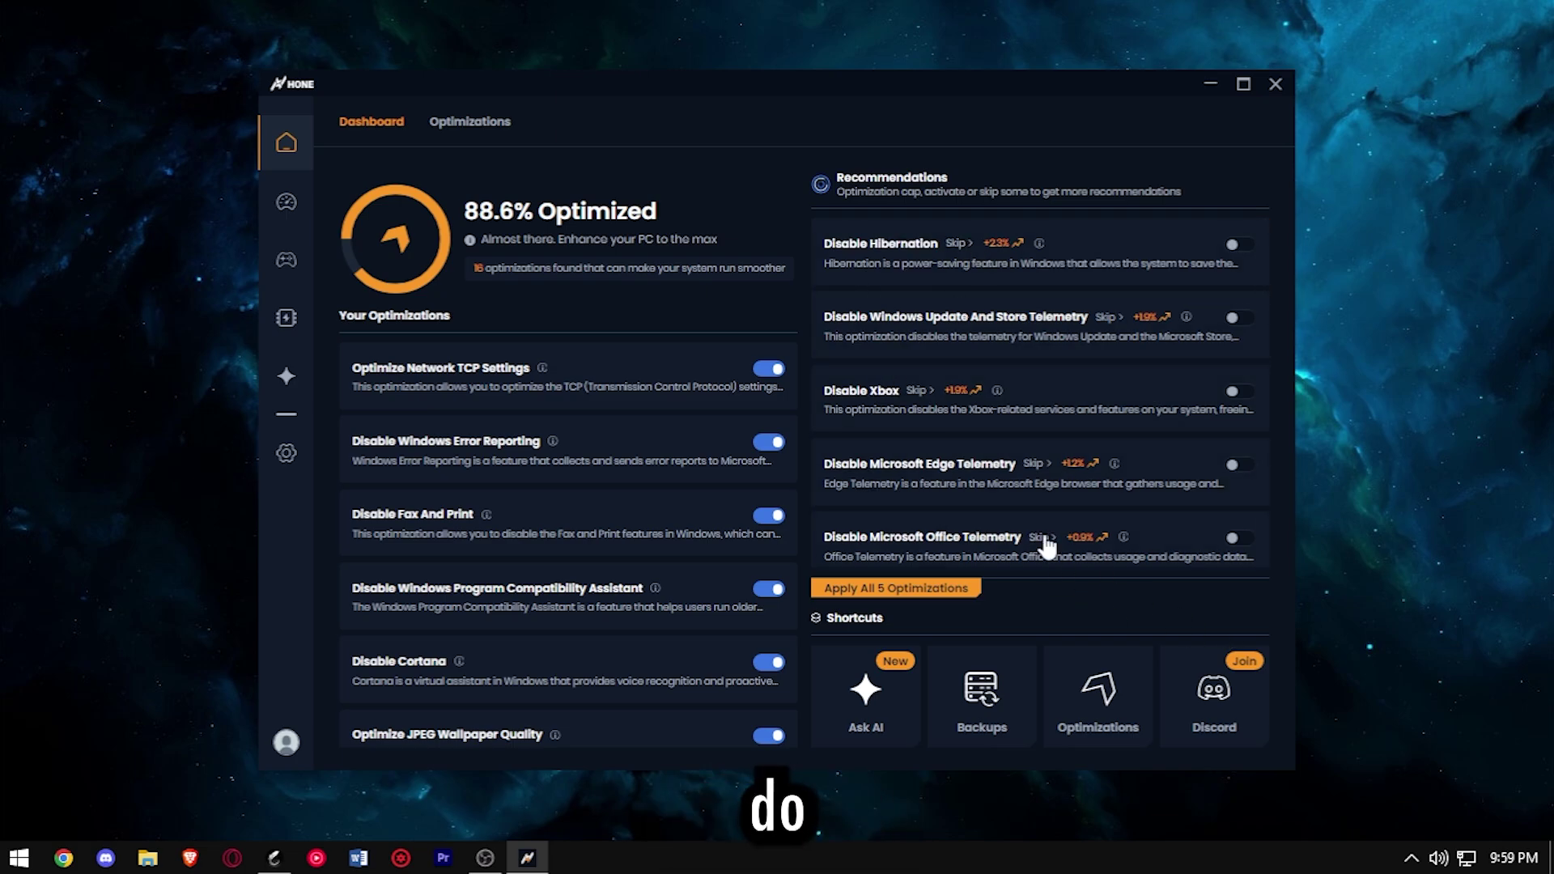
pyautogui.scroll(-1, 987, 536)
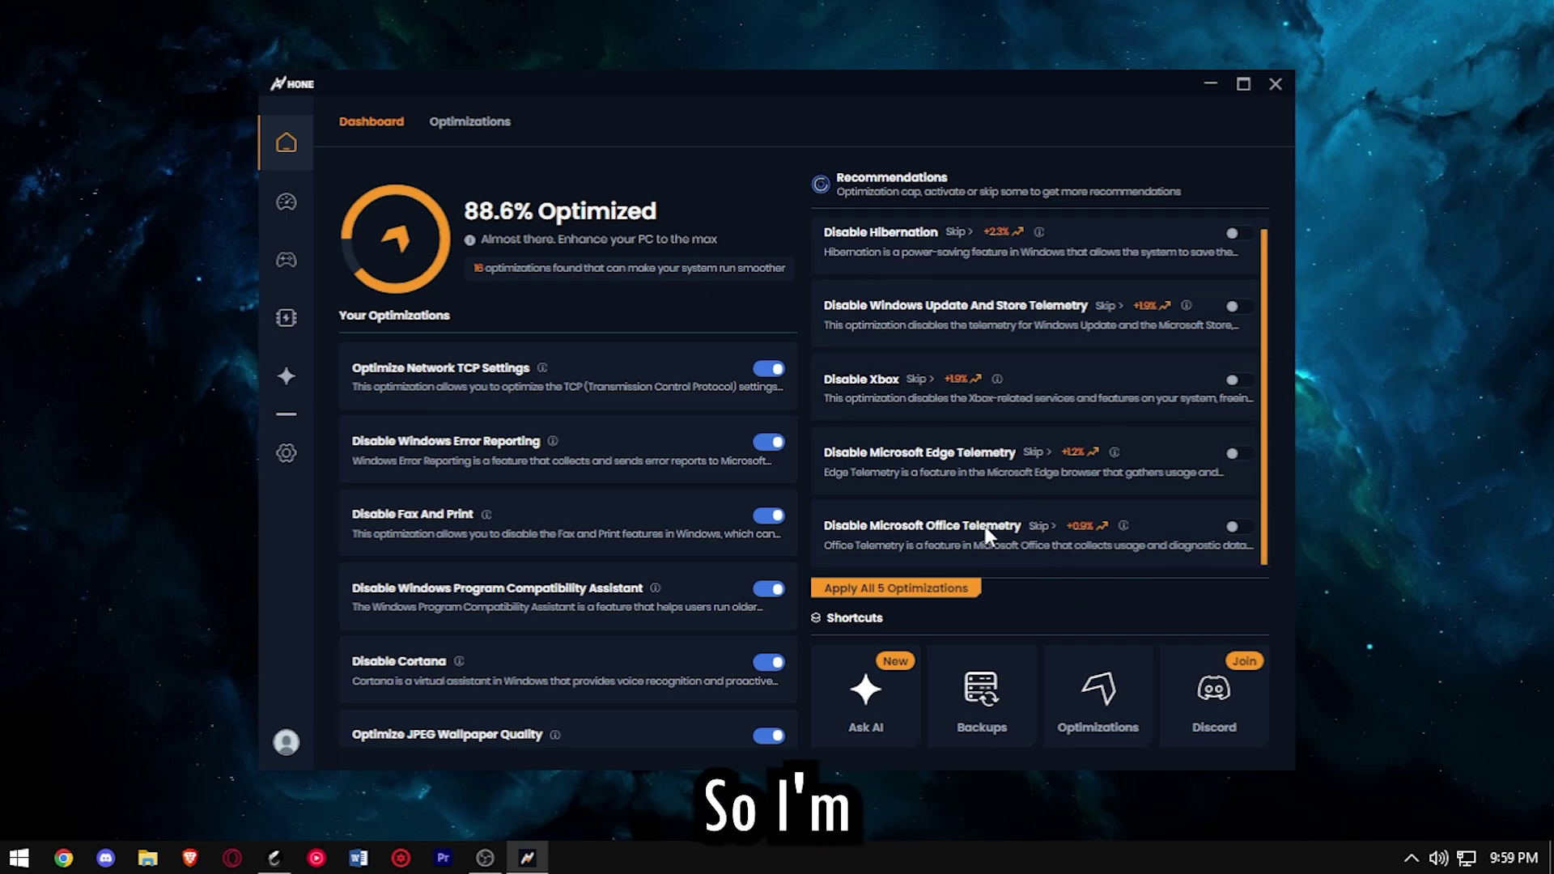
pyautogui.click(876, 586)
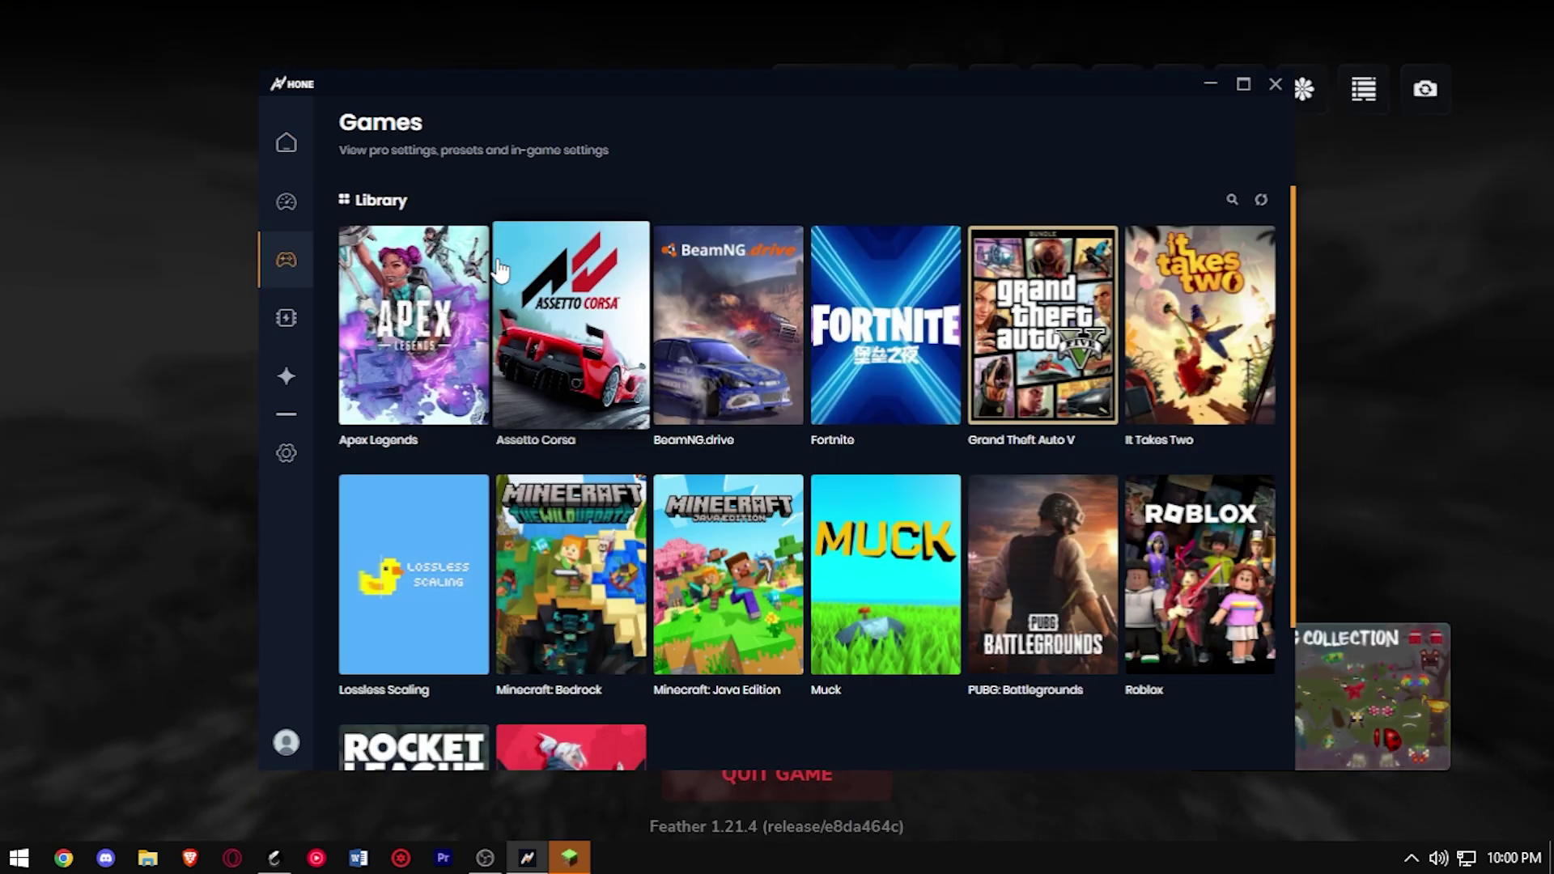
pyautogui.scroll(-3, 620, 327)
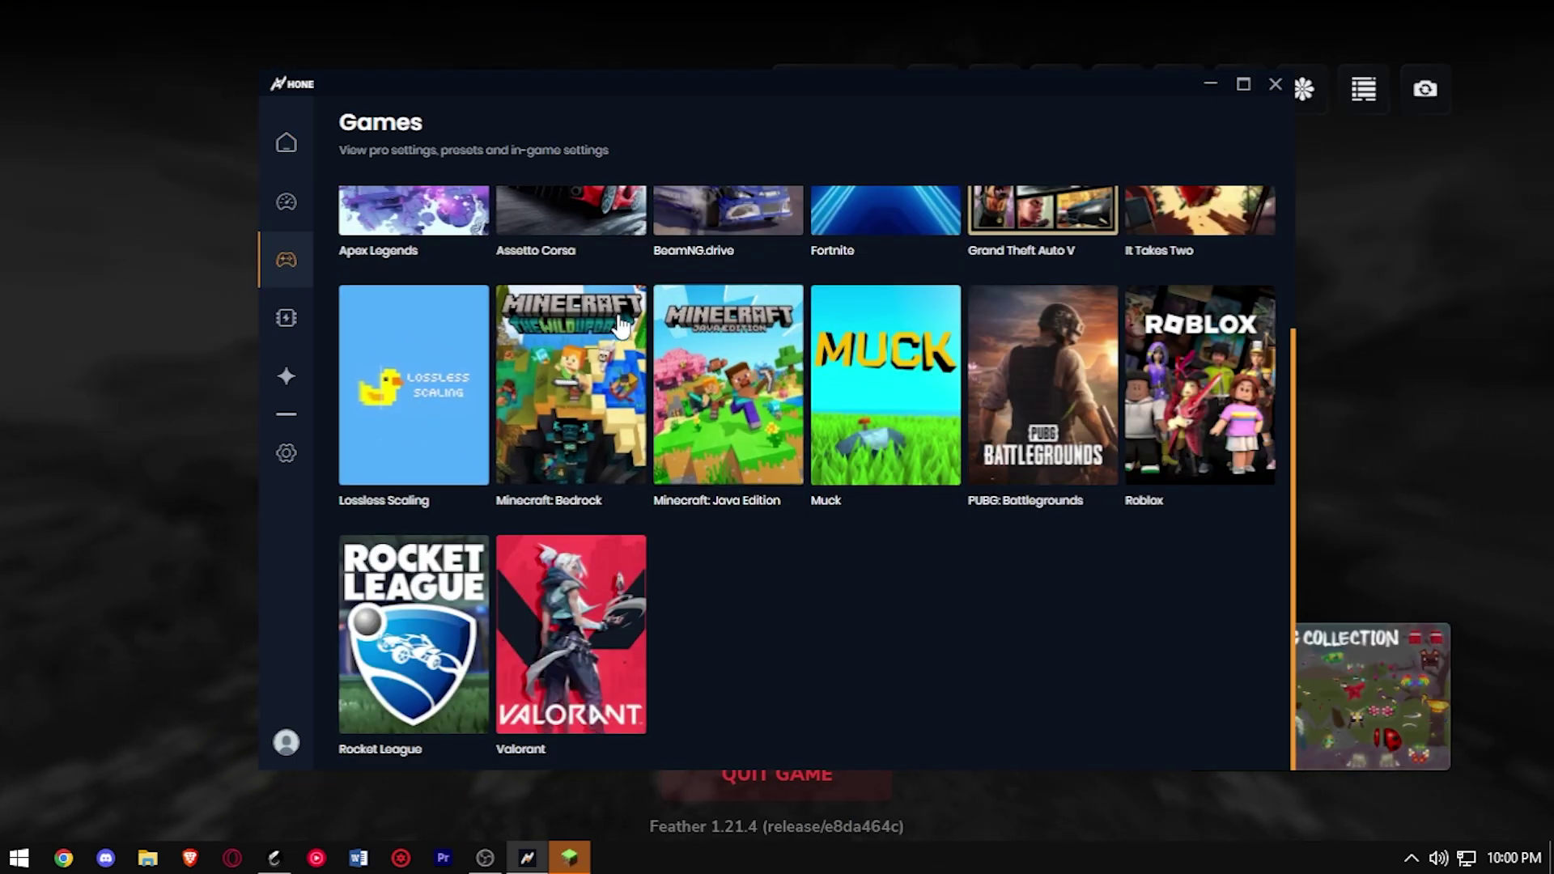
# Activate the Light Mode preset's 8 optimizations for Minecraft: Java Edition.
pyautogui.click(809, 442)
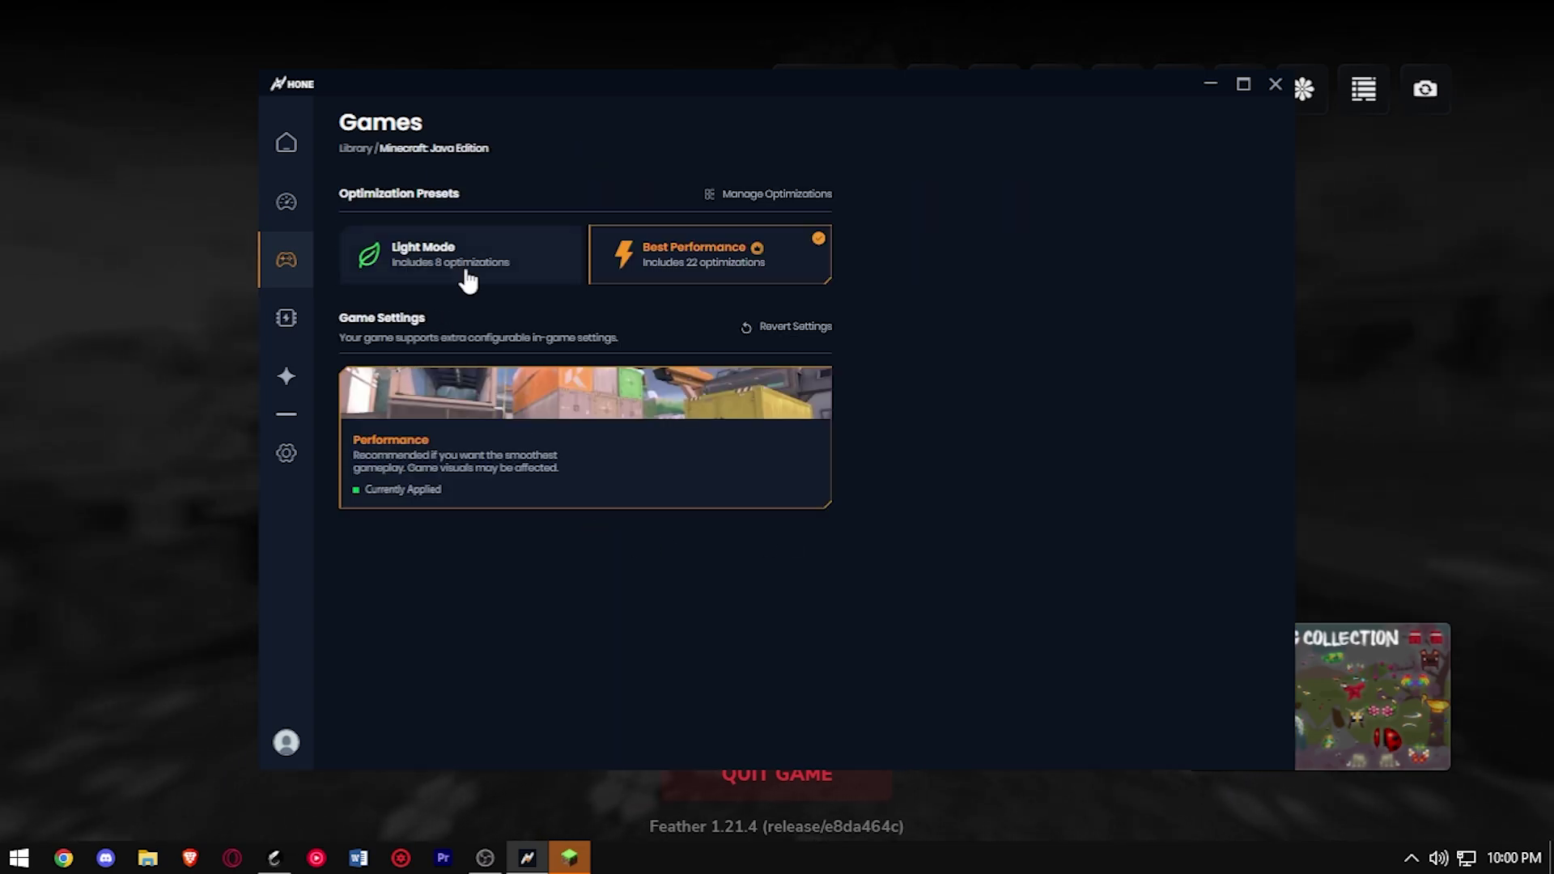
pyautogui.click(465, 269)
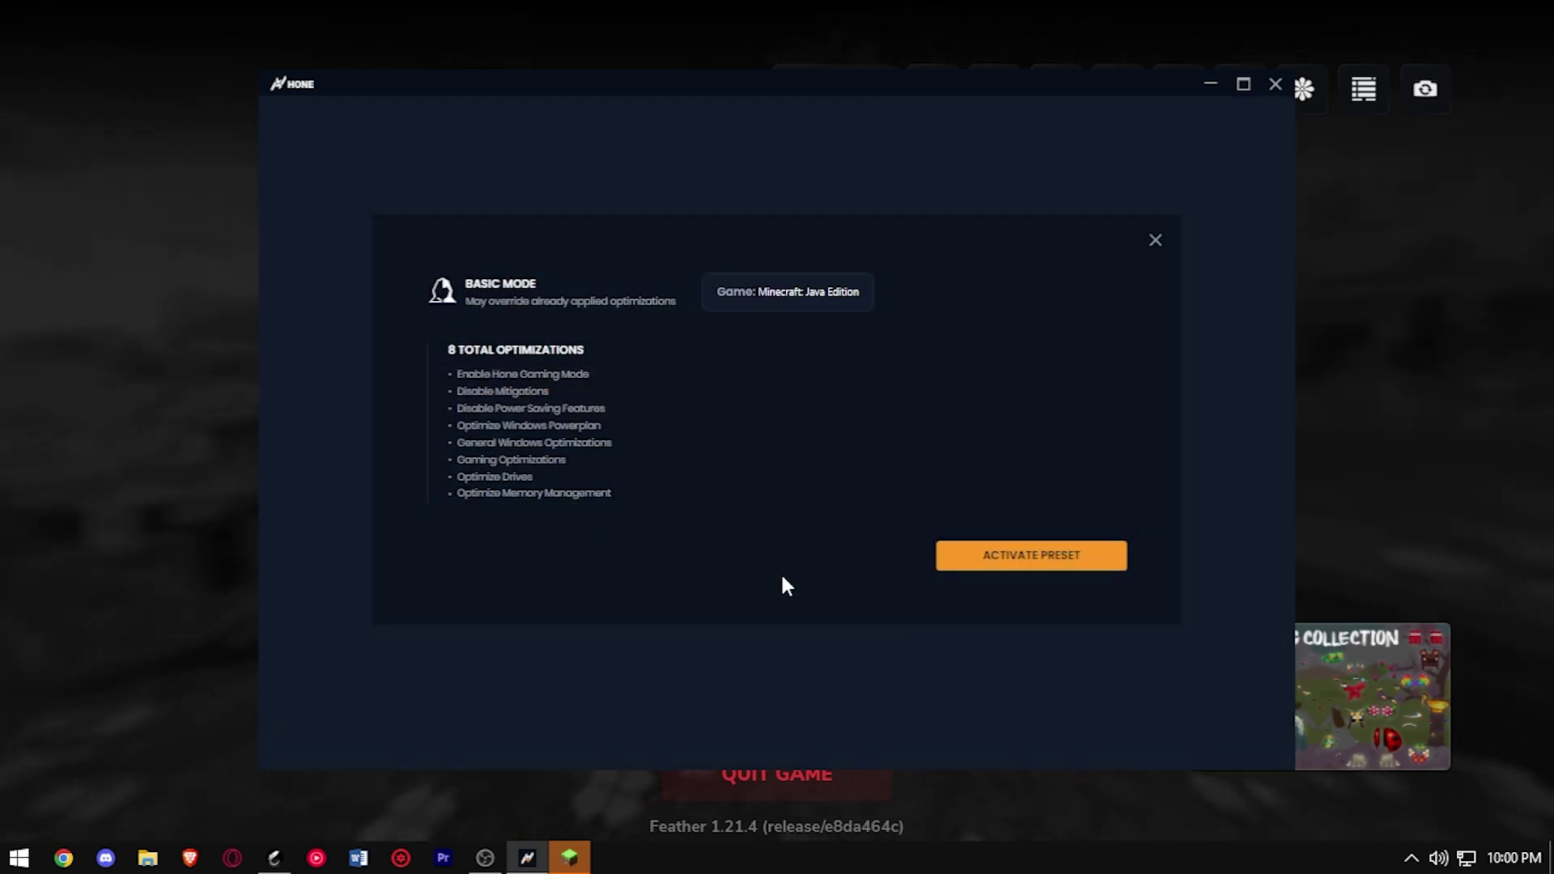
pyautogui.click(1054, 575)
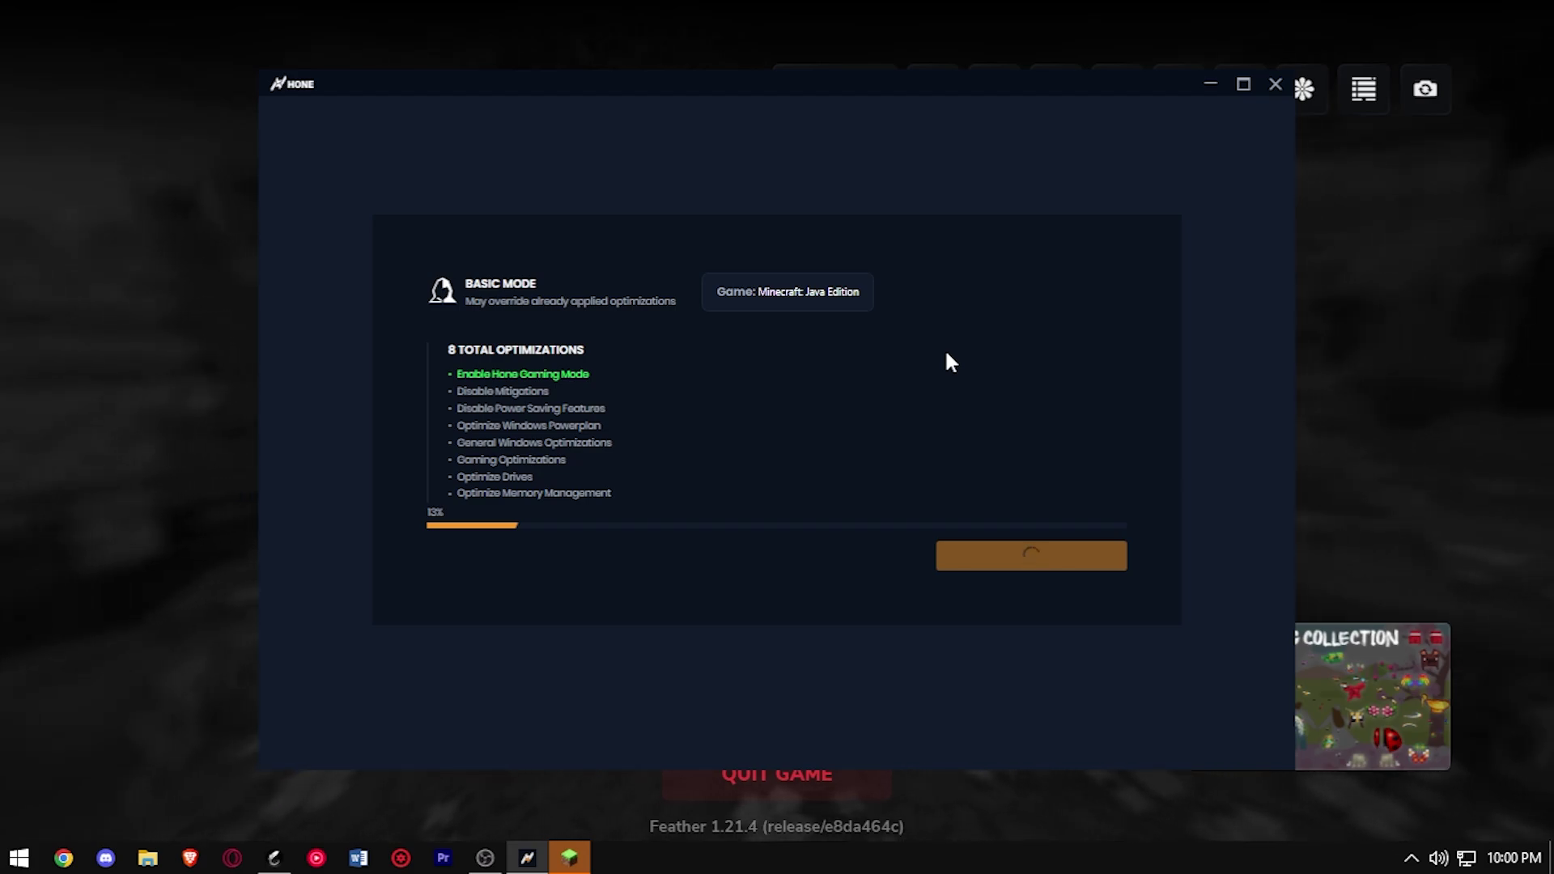
# Set Minecraft's Graphics quality to Fast, apply it, and lower Render Distance to 10 chunks.
pyautogui.click(1130, 86)
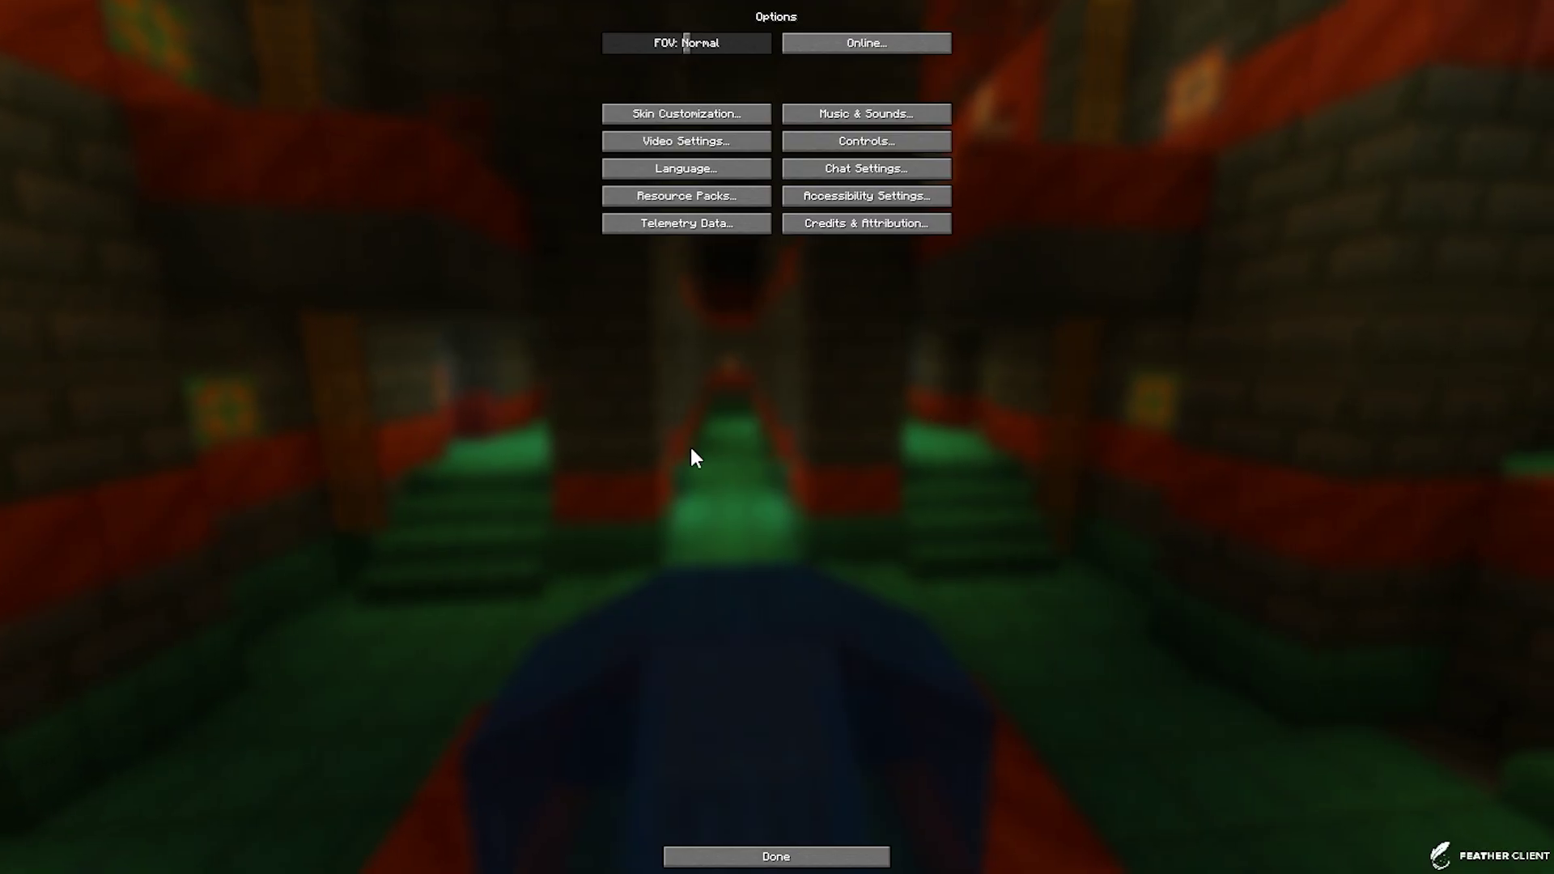
pyautogui.click(688, 142)
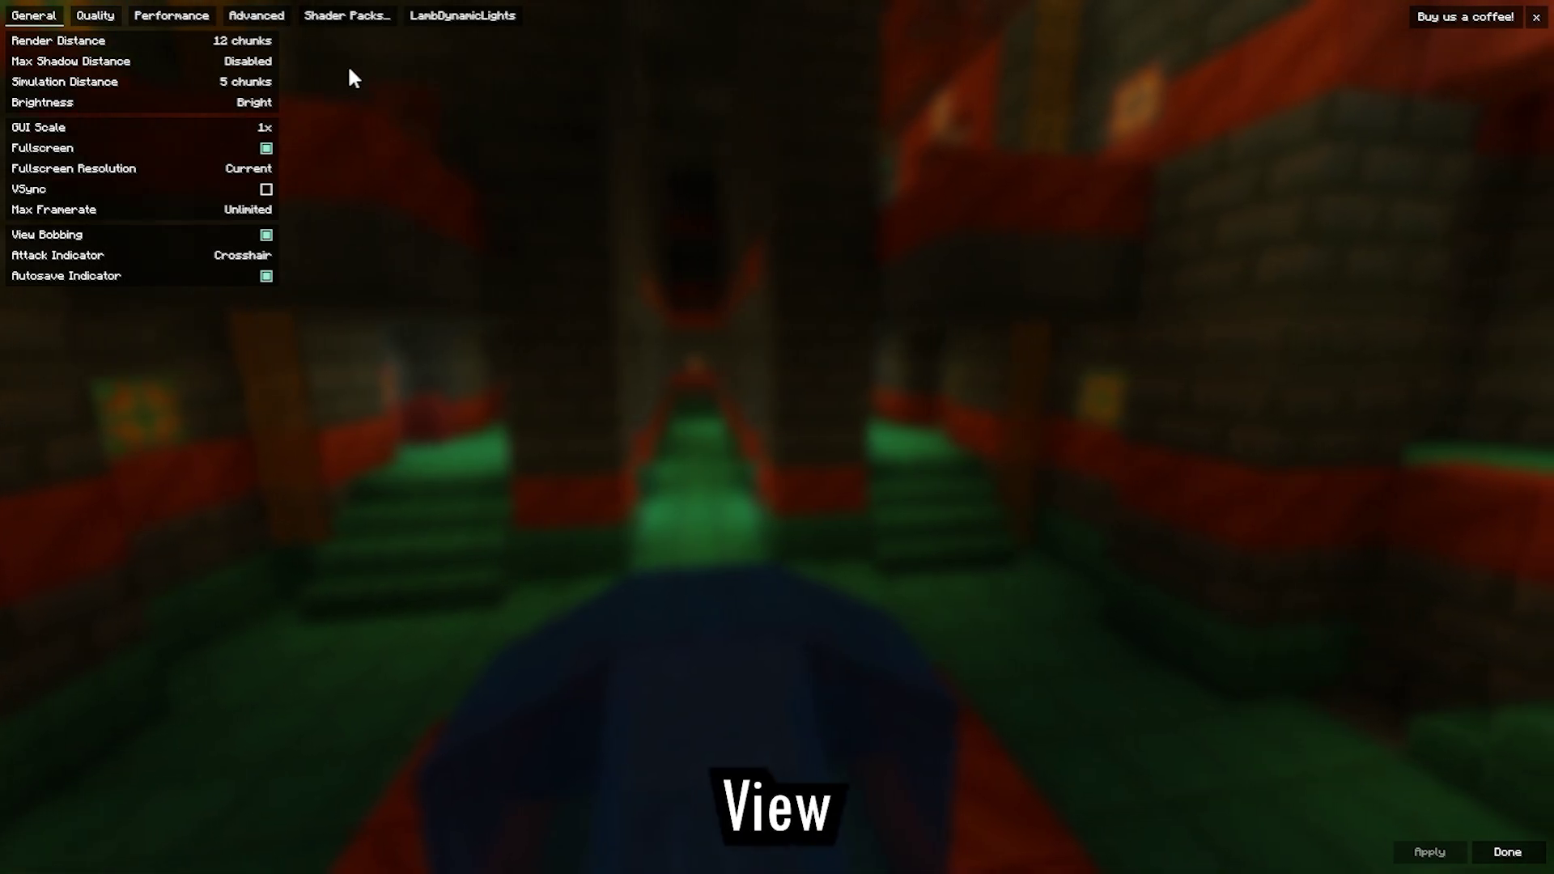
pyautogui.click(95, 15)
pyautogui.click(223, 39)
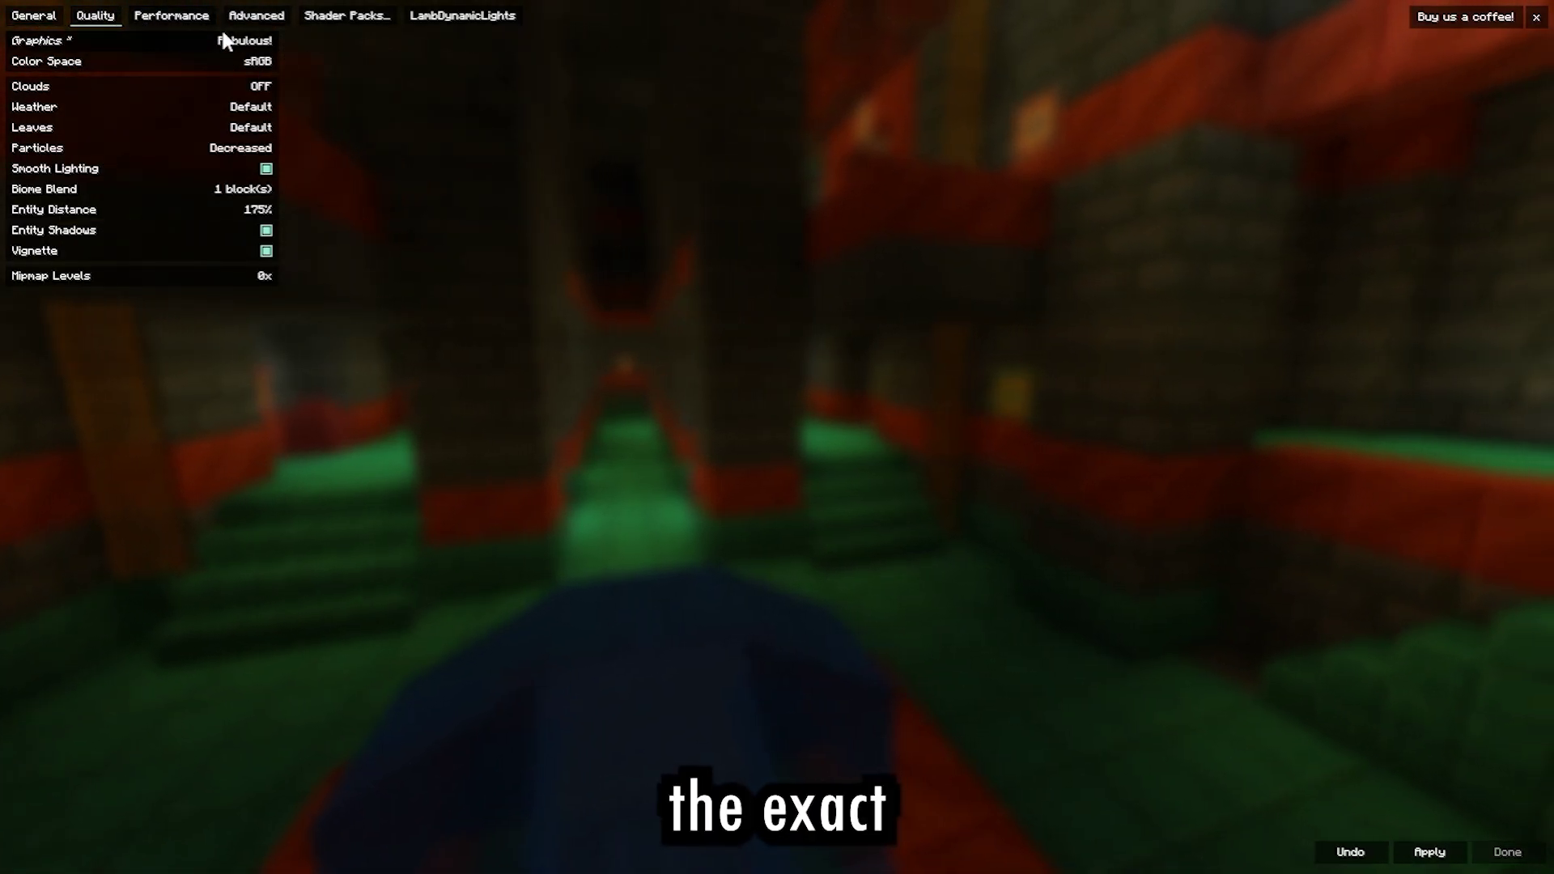
pyautogui.click(223, 39)
pyautogui.click(1430, 852)
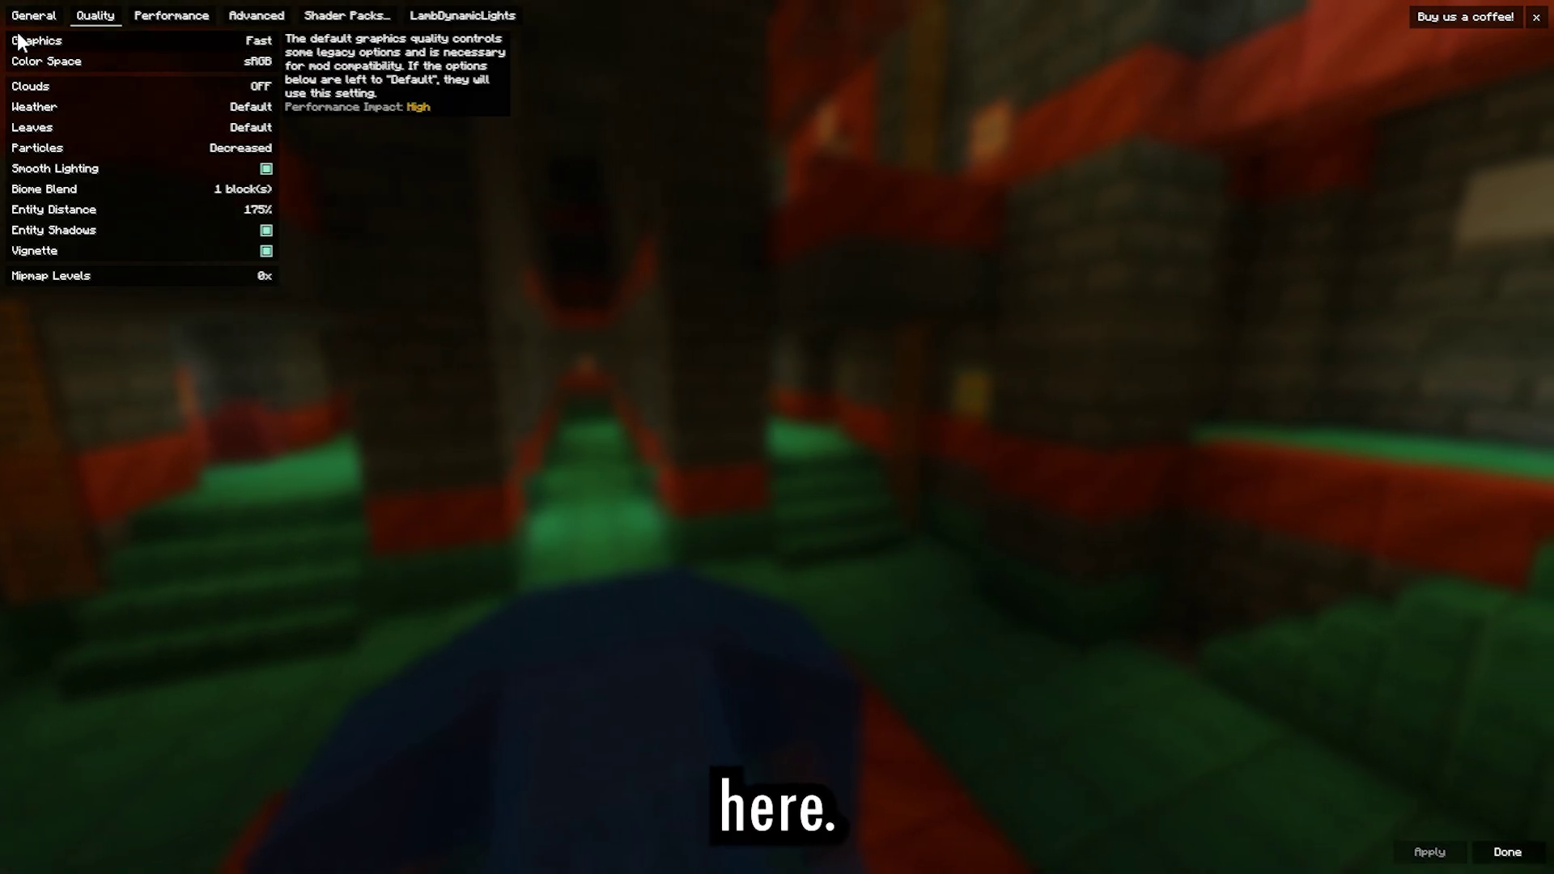
pyautogui.click(34, 16)
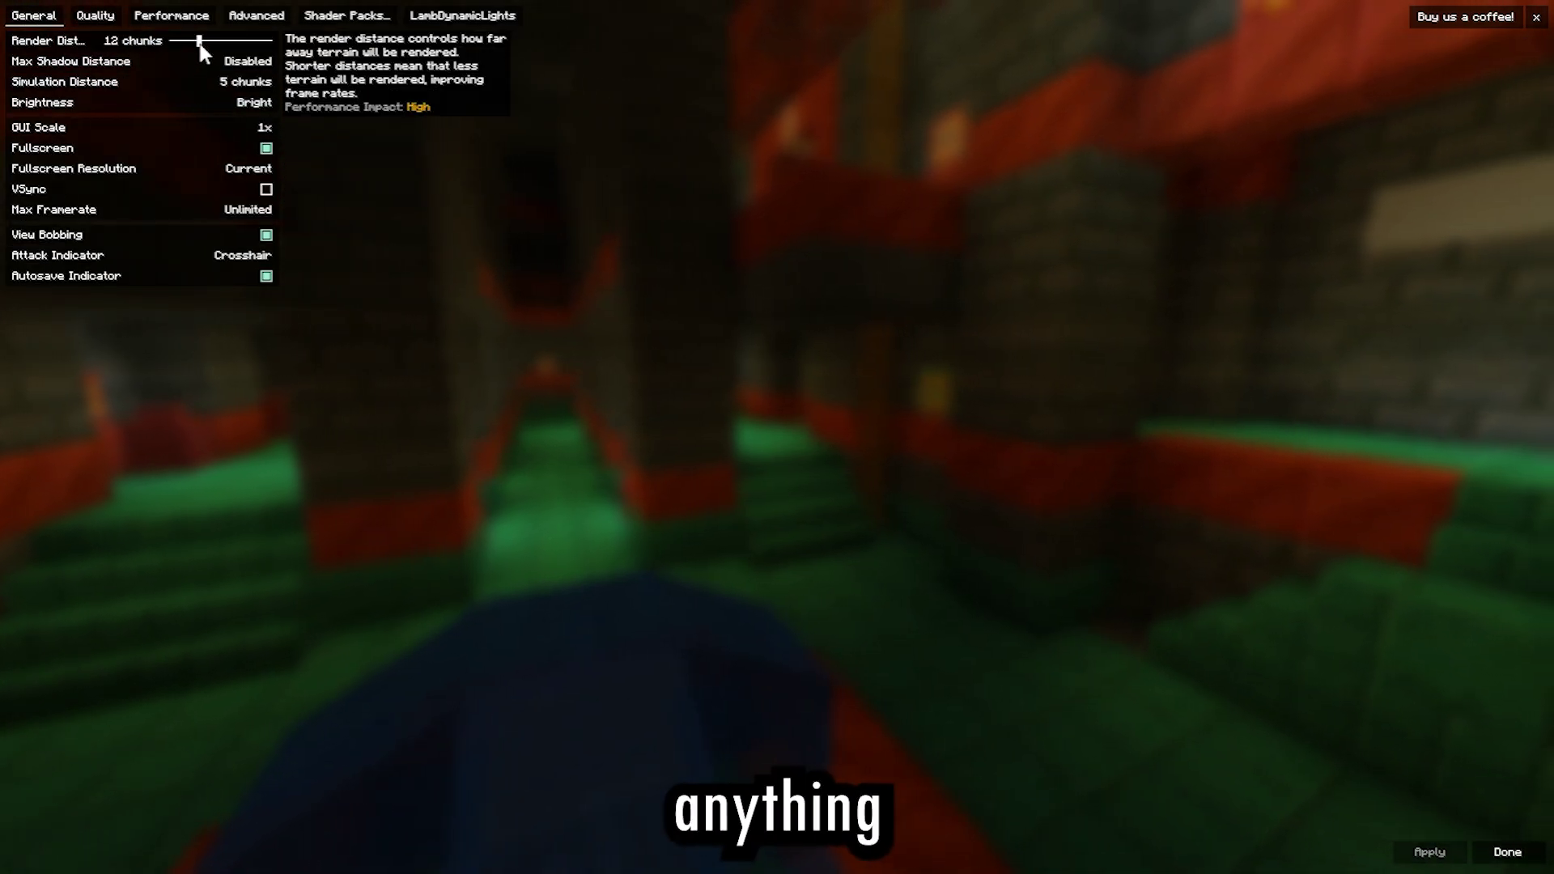
pyautogui.moveTo(200, 47)
pyautogui.mouseDown()
pyautogui.moveTo(174, 45)
pyautogui.moveTo(194, 47)
pyautogui.mouseUp()
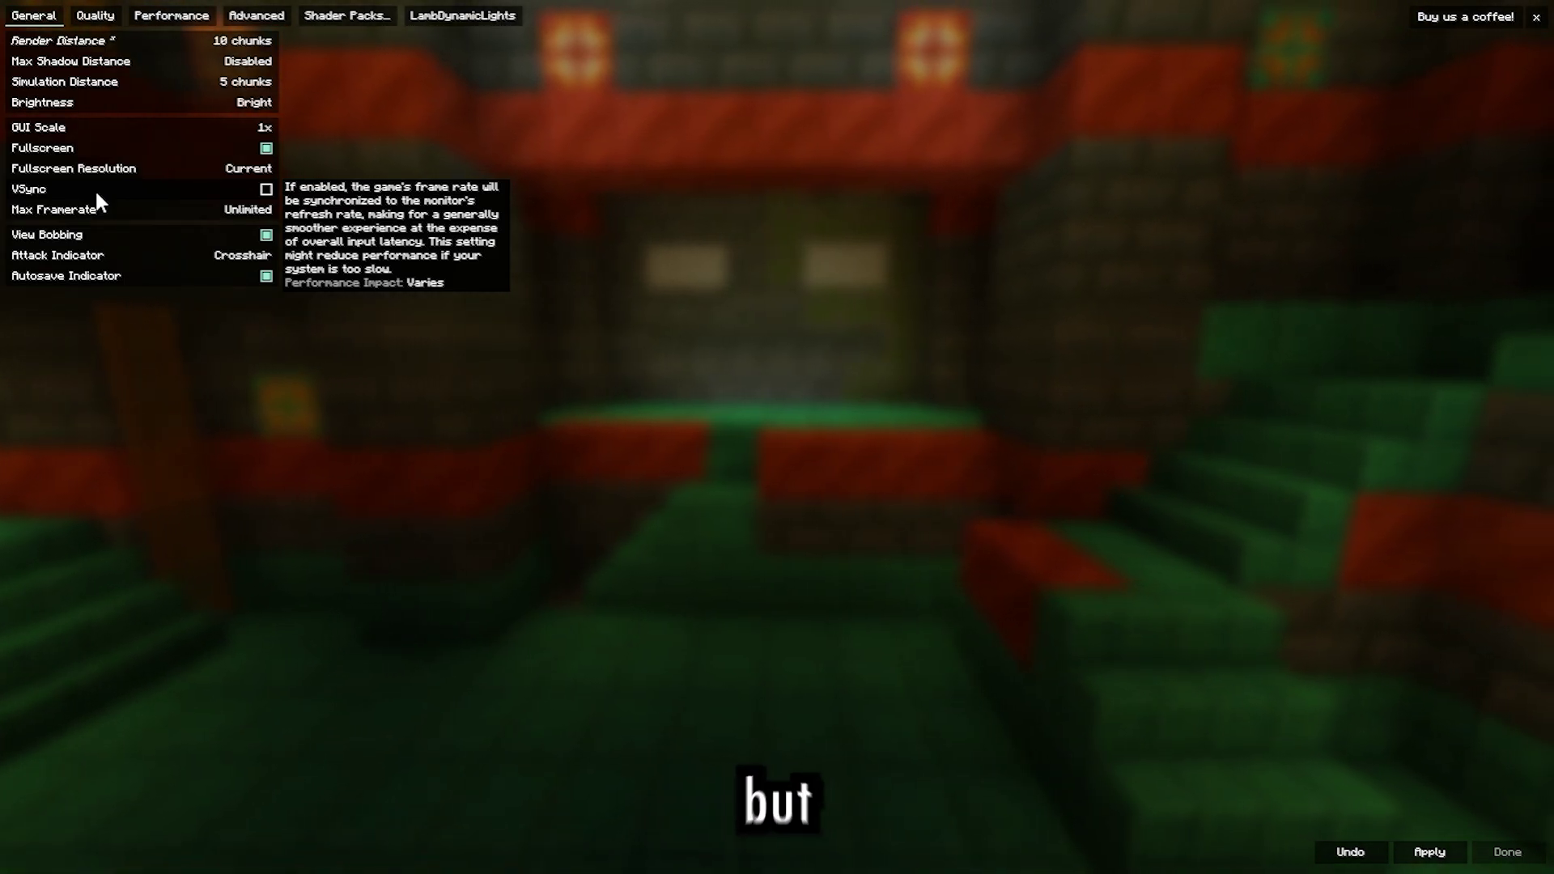
# Drag the Advanced video setting CPU Render-Ahead Limit up to 4 frames.
pyautogui.click(94, 11)
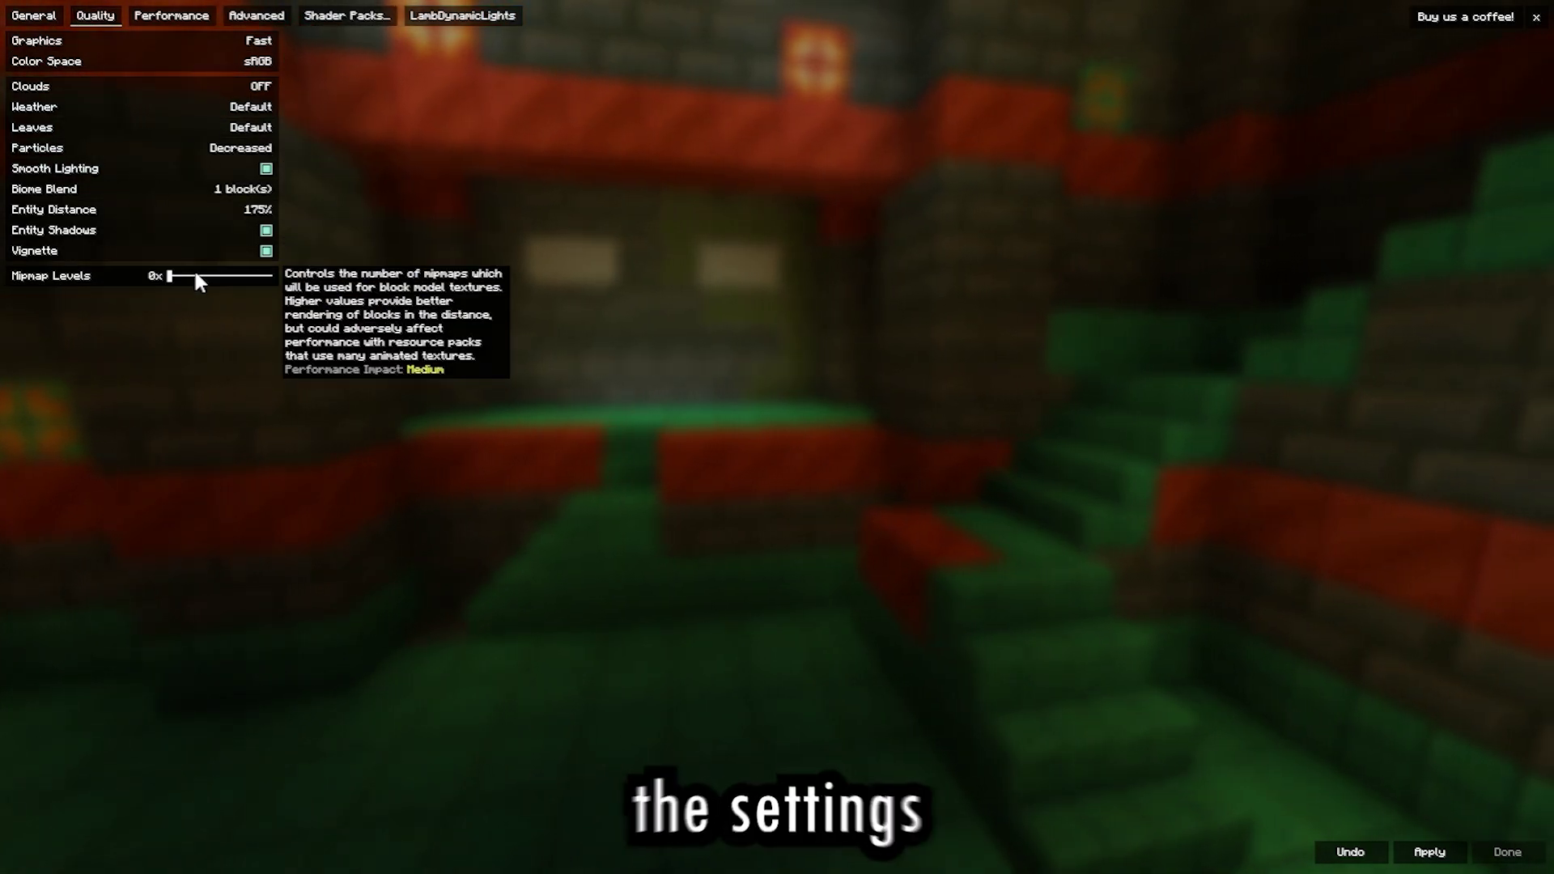
pyautogui.click(195, 15)
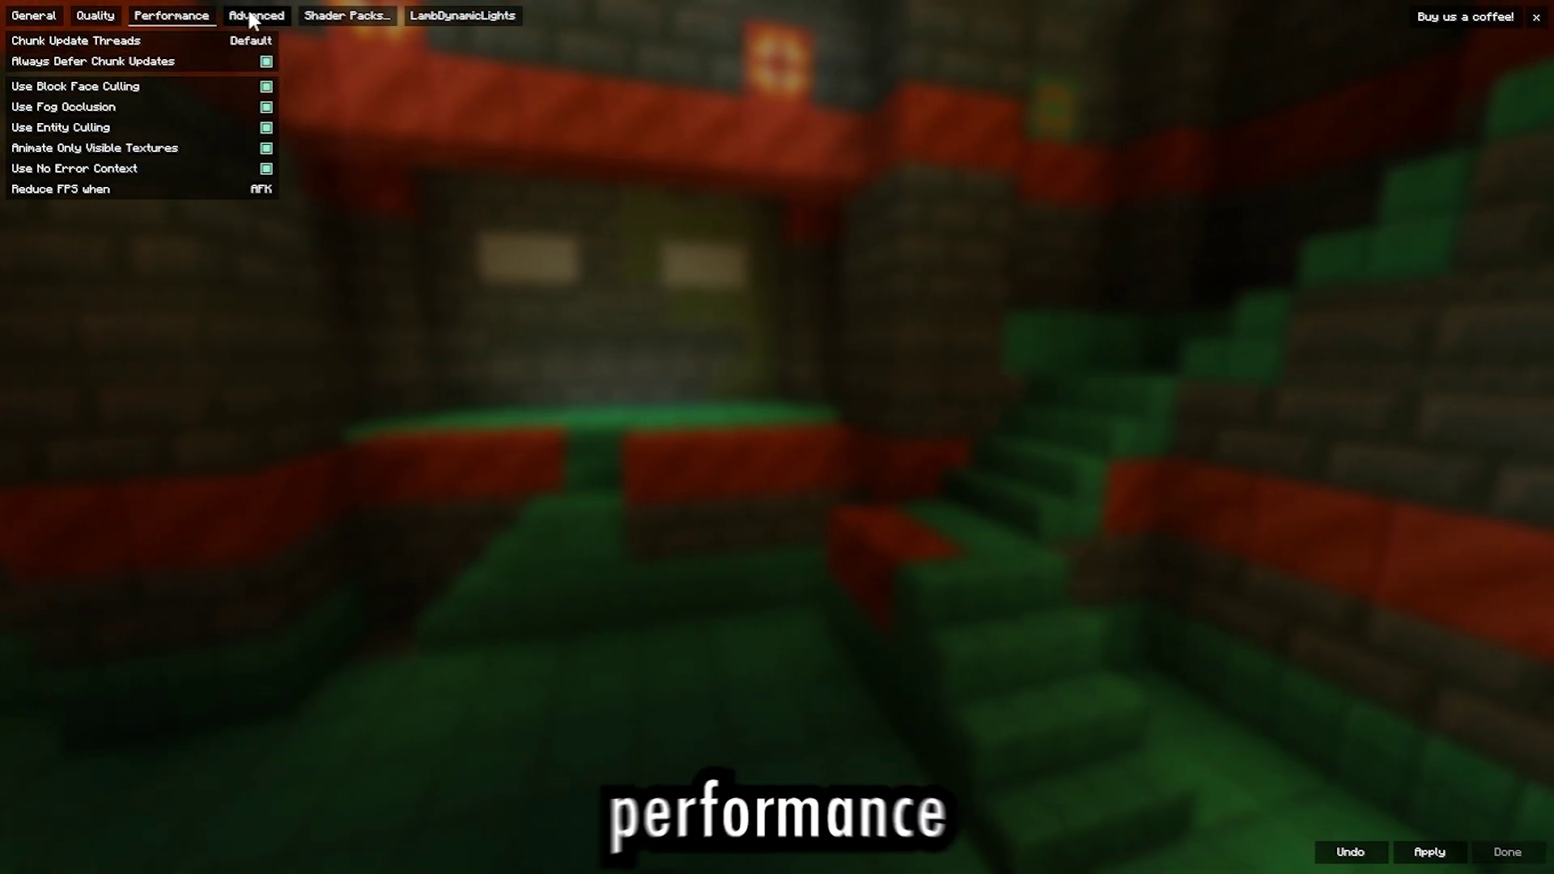
pyautogui.click(252, 16)
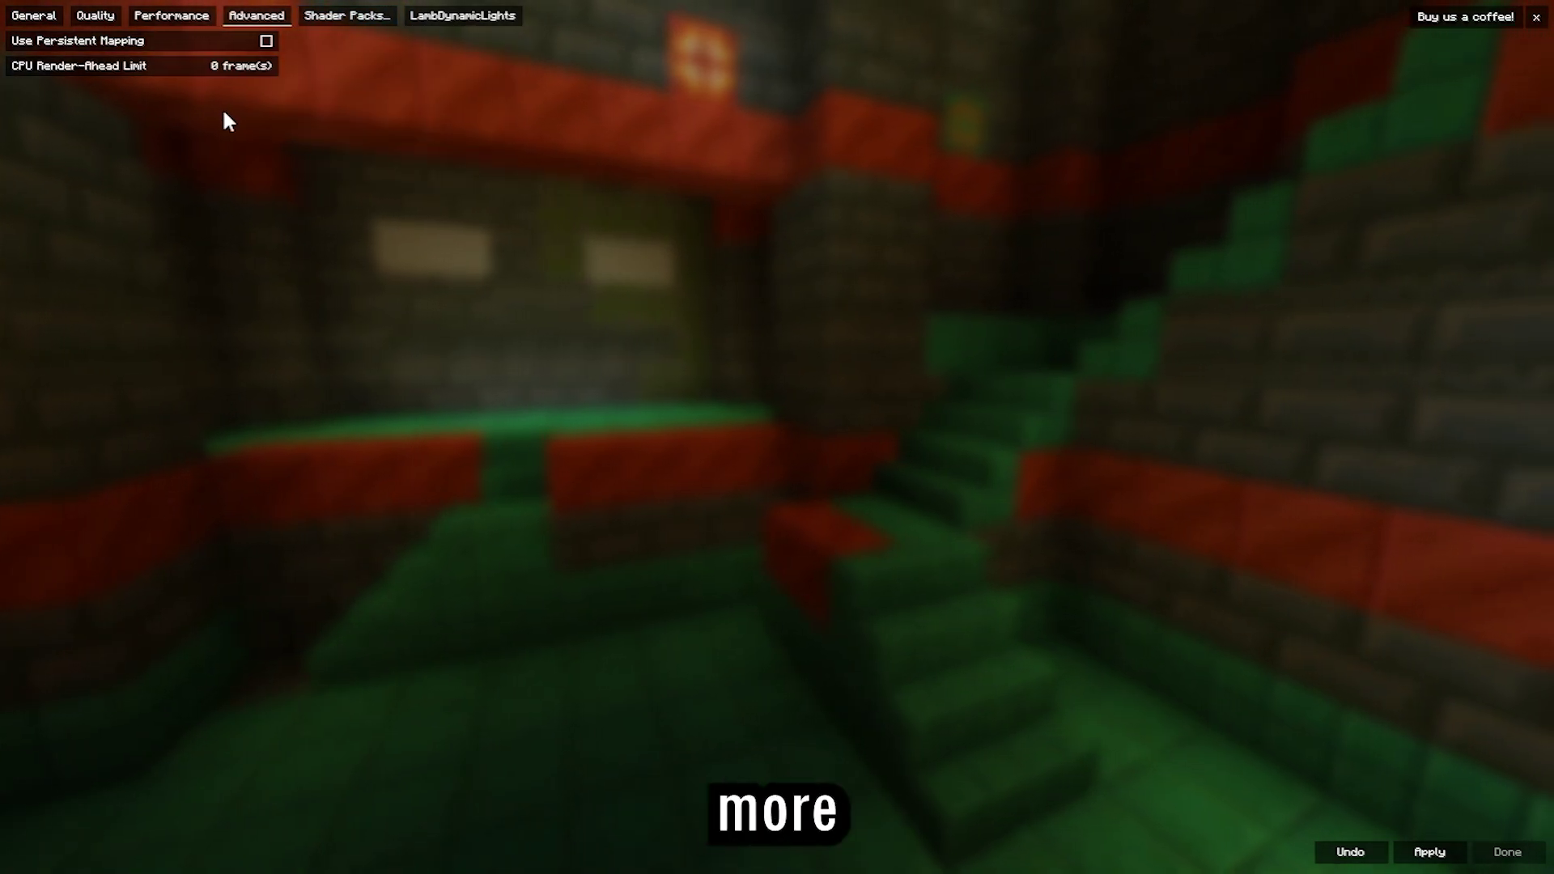
pyautogui.moveTo(153, 65)
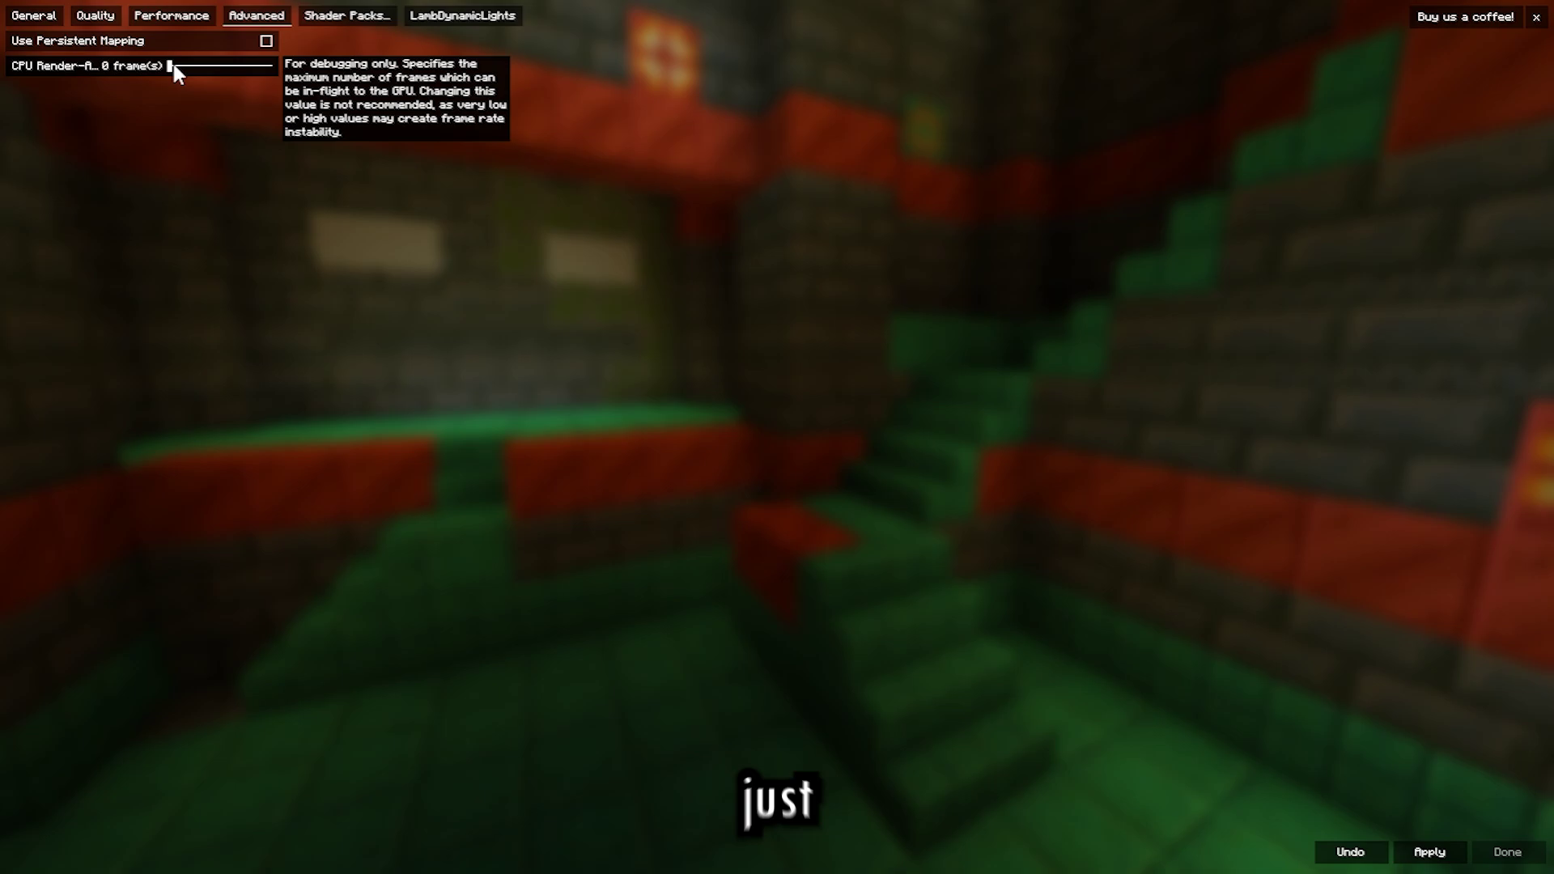
pyautogui.moveTo(173, 64); pyautogui.dragTo(196, 65)
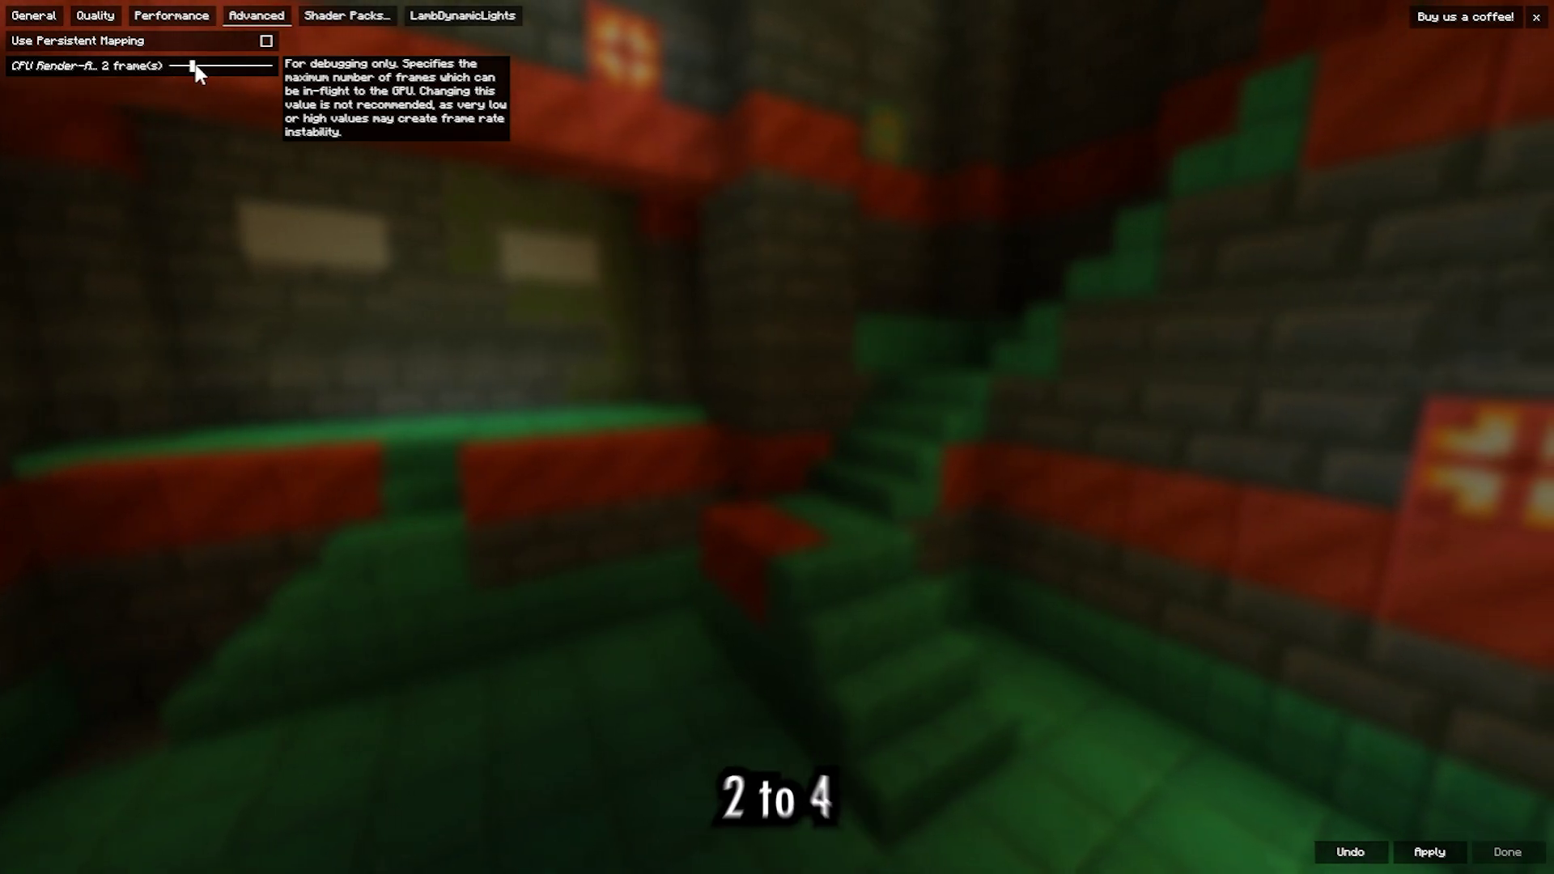
pyautogui.moveTo(196, 65)
pyautogui.mouseDown()
pyautogui.moveTo(222, 66)
pyautogui.moveTo(183, 65)
pyautogui.moveTo(193, 75)
pyautogui.mouseUp()
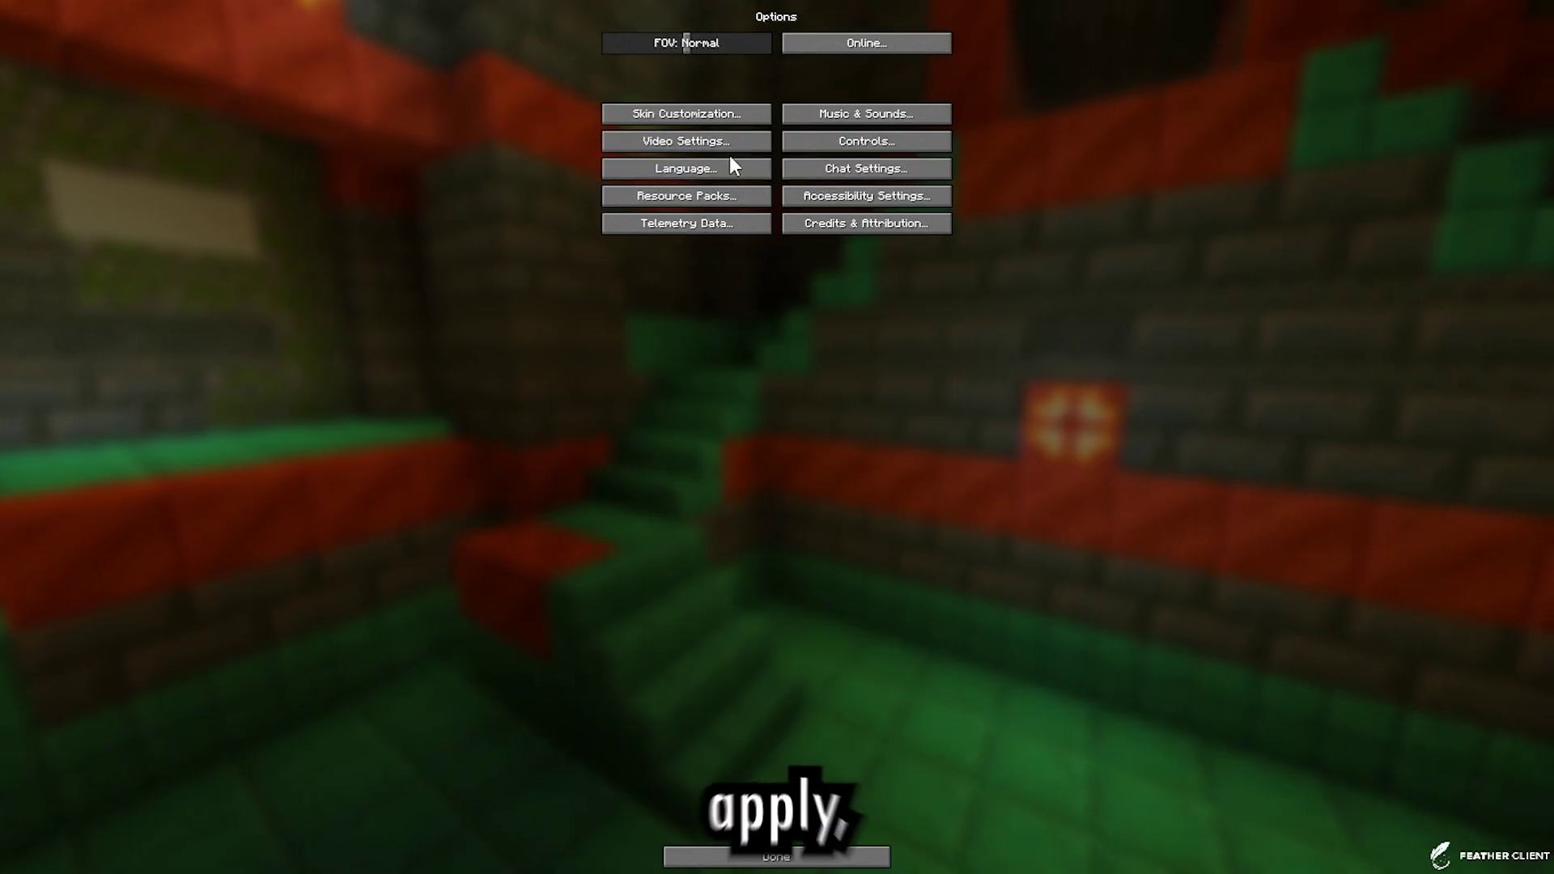
# Reopen Video Settings, check the Shader Packs list, and return to General with shaders off.
pyautogui.click(725, 143)
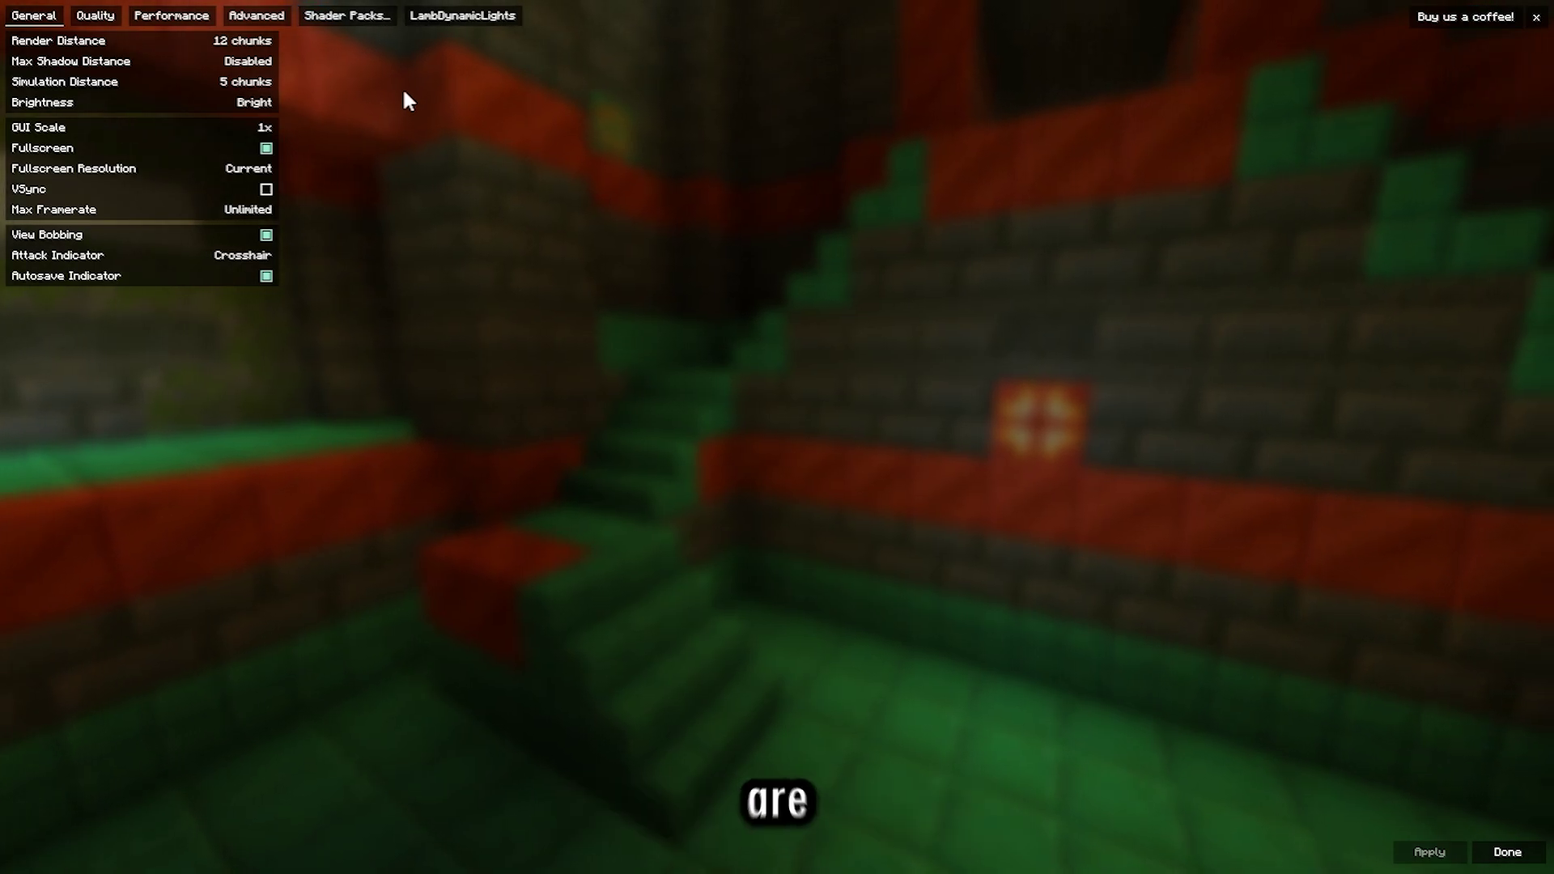
pyautogui.click(351, 16)
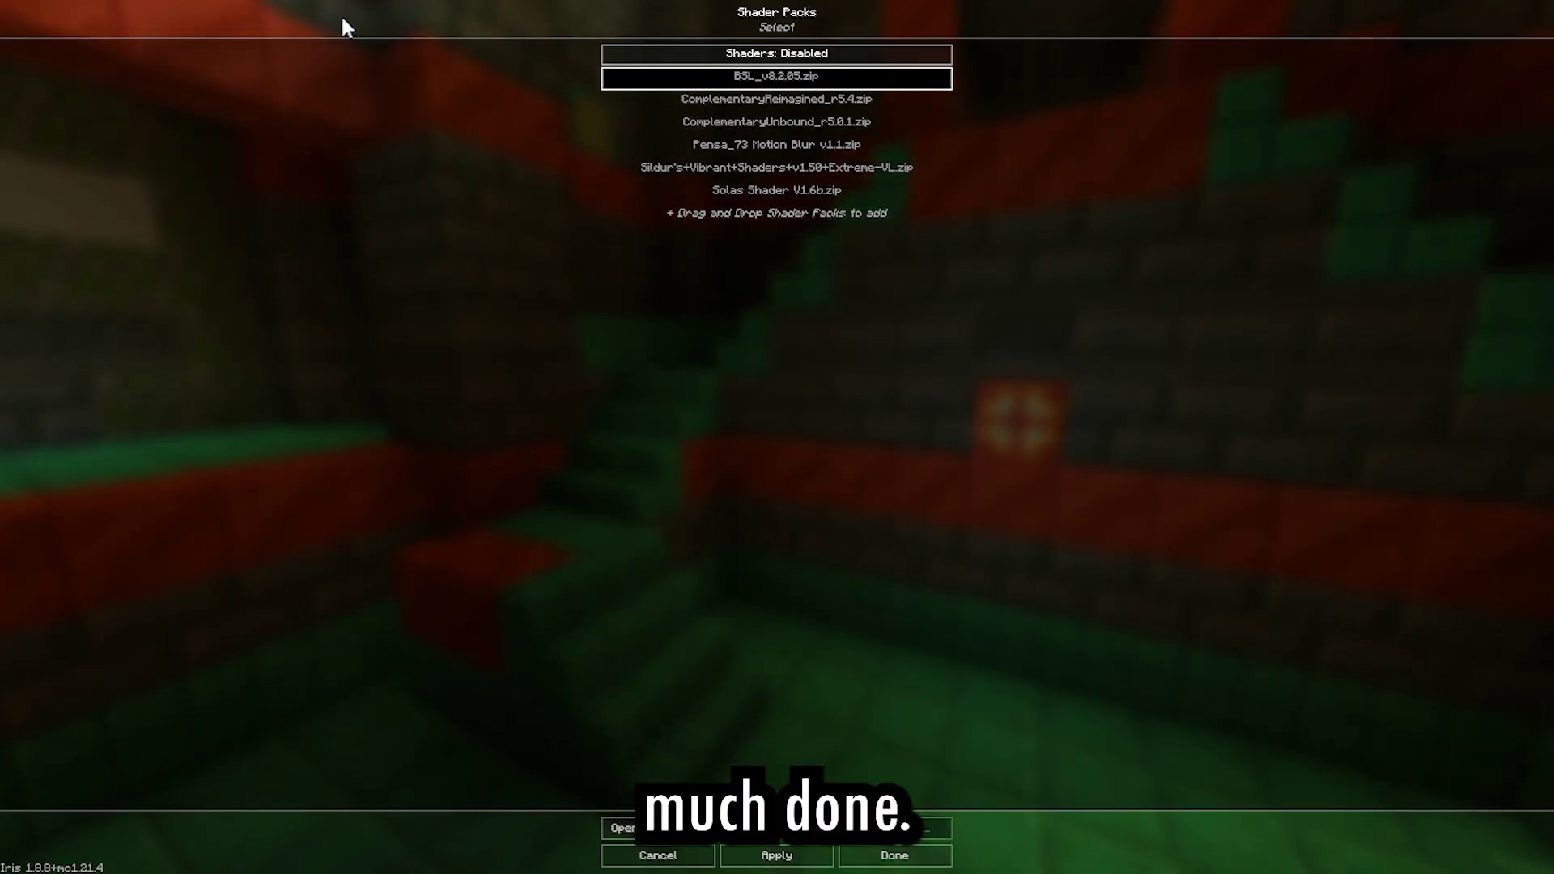
pyautogui.click(899, 858)
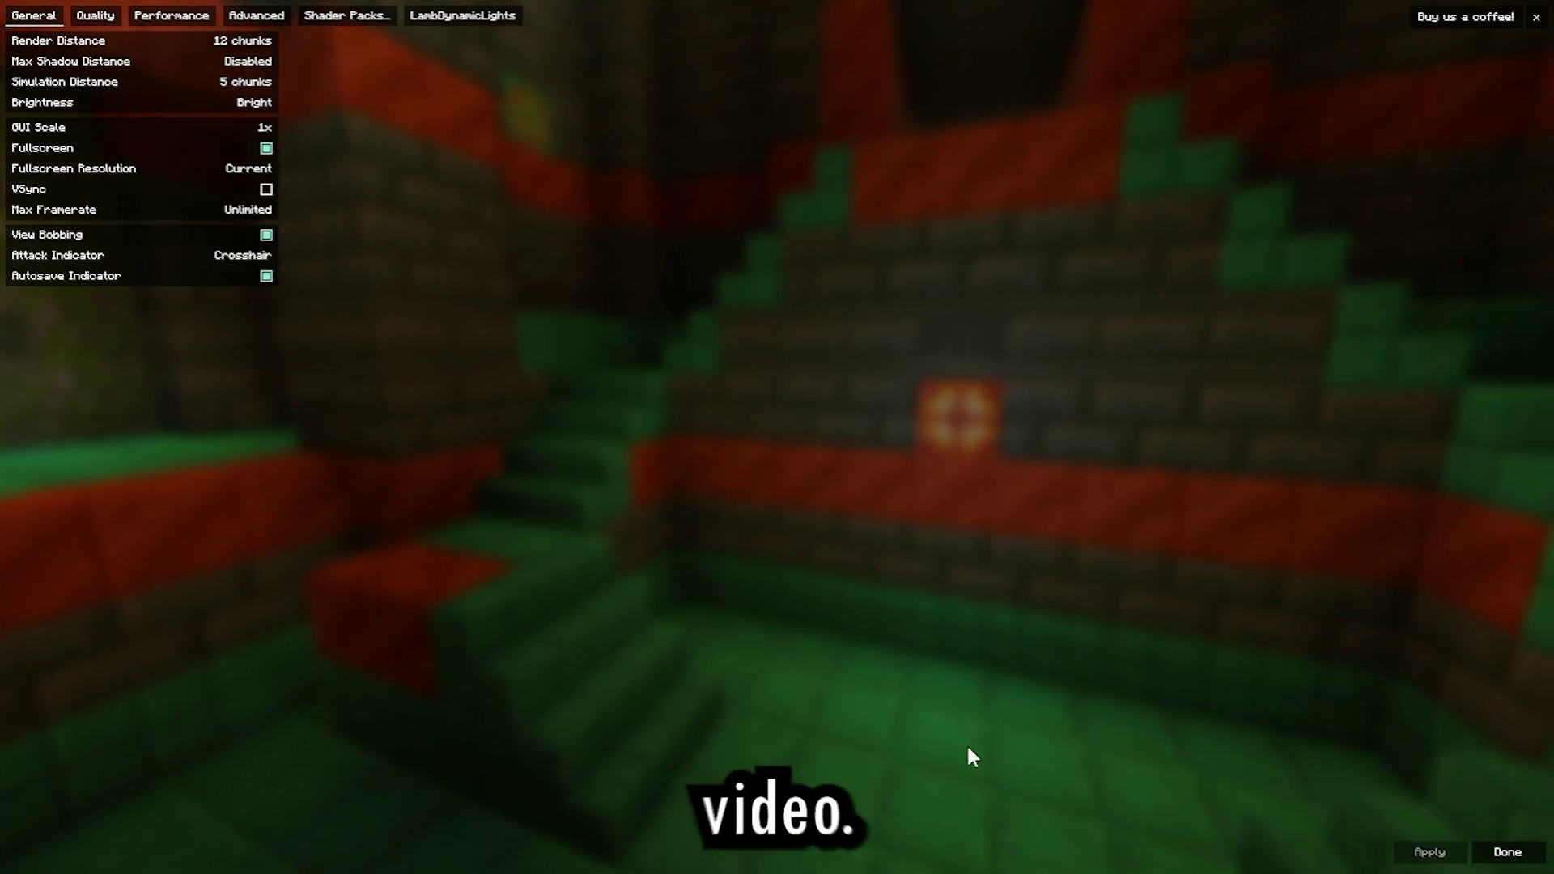